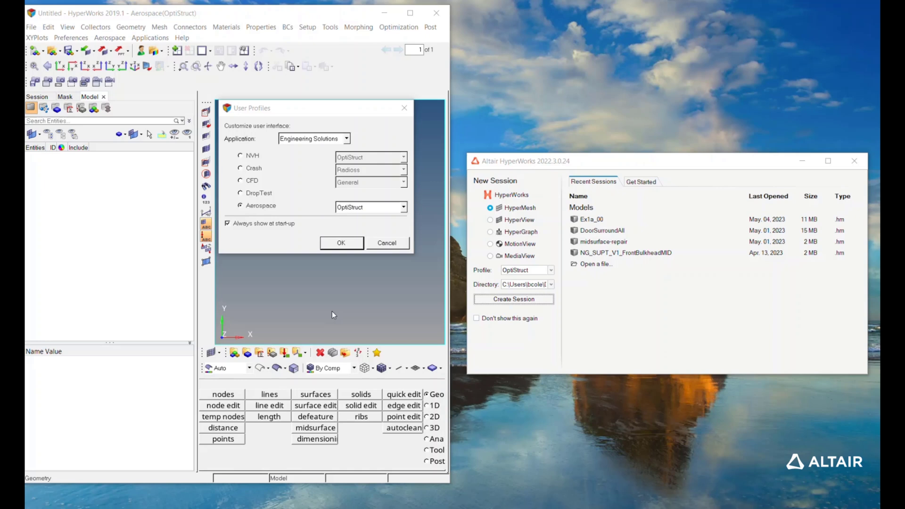
Step: Start HyperWorks 2019.1 with the Aerospace OptiStruct profile and create a HyperMesh session with the OptiStruct profile in HyperWorks 2022.3
left_click(334, 244)
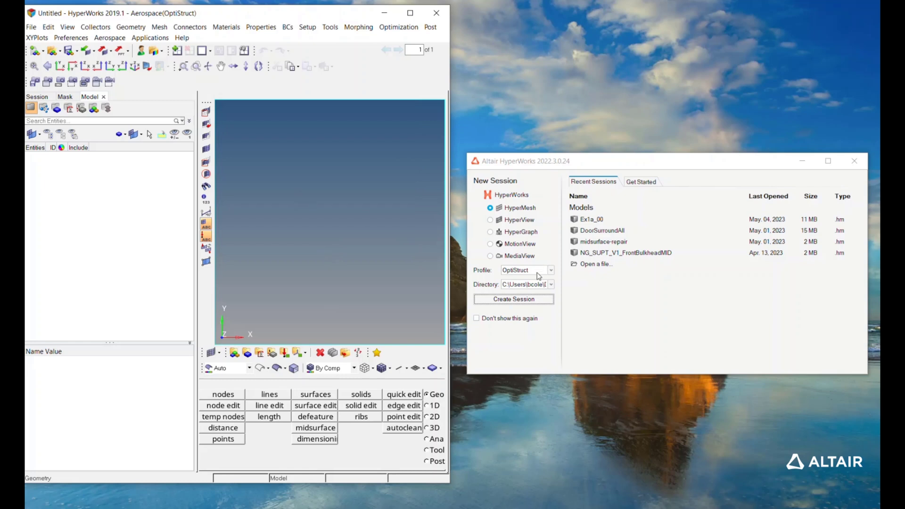
left_click(537, 299)
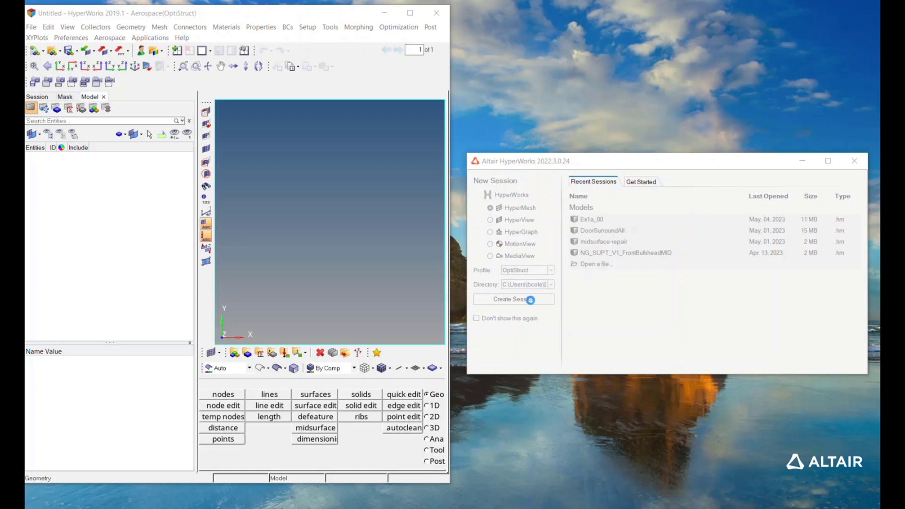
left_click(312, 214)
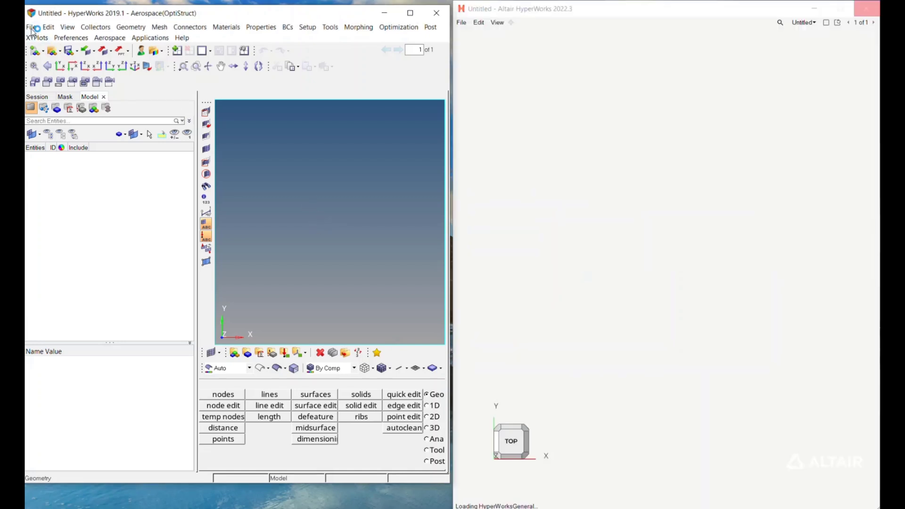
Step: Open the model Ex1a_00.hm from the Ch1 folder in HyperWorks 2019.1
left_click(32, 27)
mouse_move(61, 52)
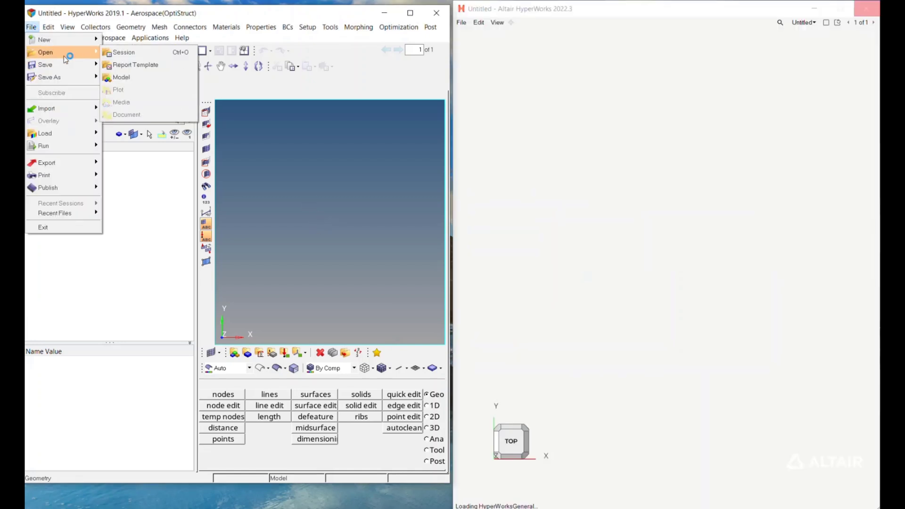
left_click(138, 79)
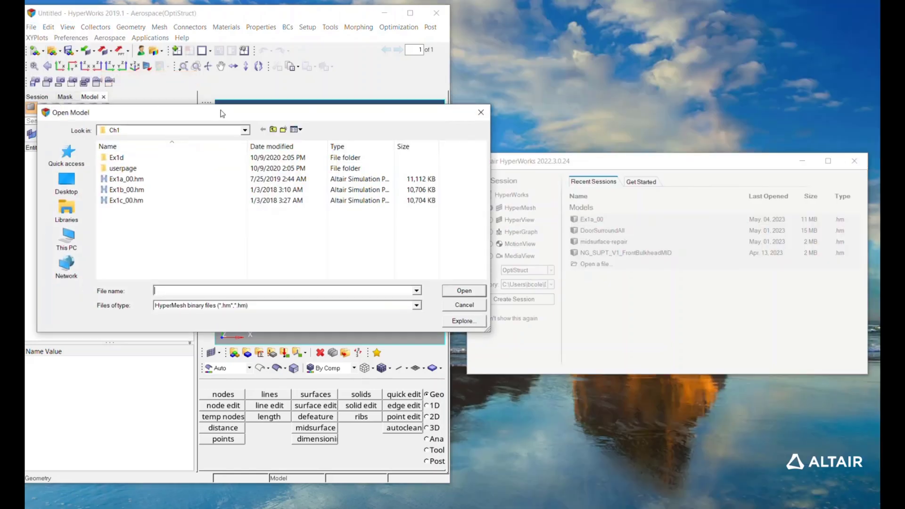
left_click_drag(221, 113, 253, 147)
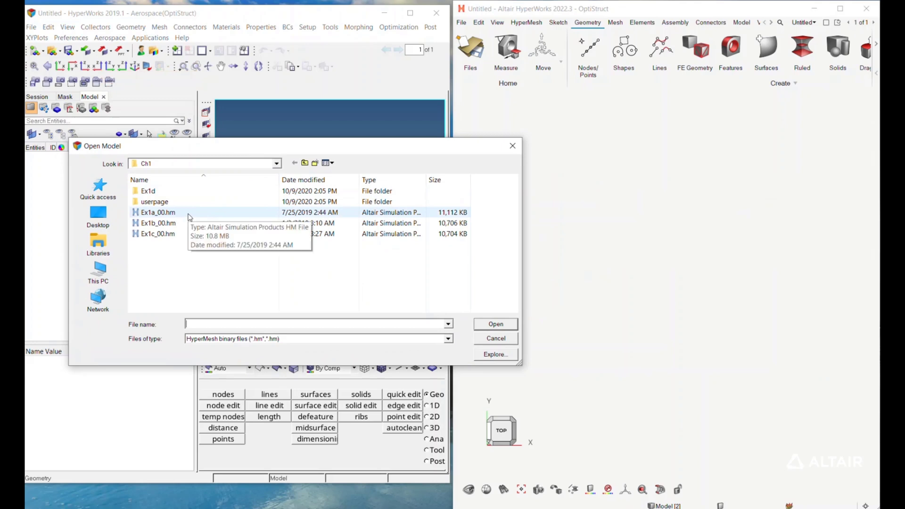
double_click(189, 213)
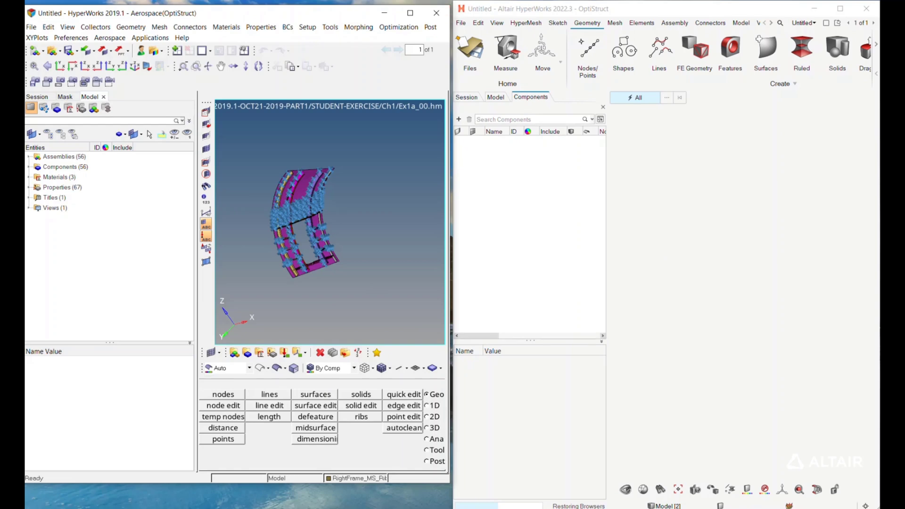
Step: Load Ex1a_00.hm from the Ch1 folder into HyperWorks 2022.3 as a new model, keeping the solver interface, and show its model browser
key("alt+Tab")
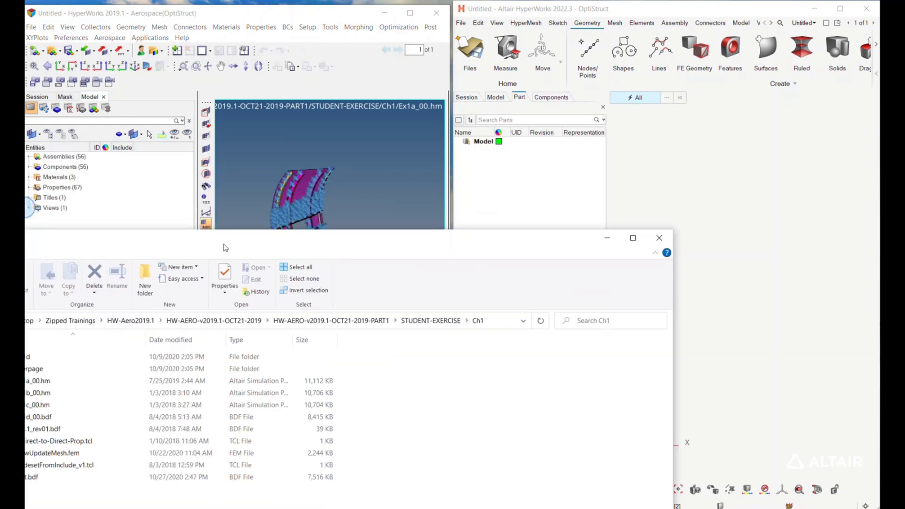
left_click_drag(409, 386, 388, 363)
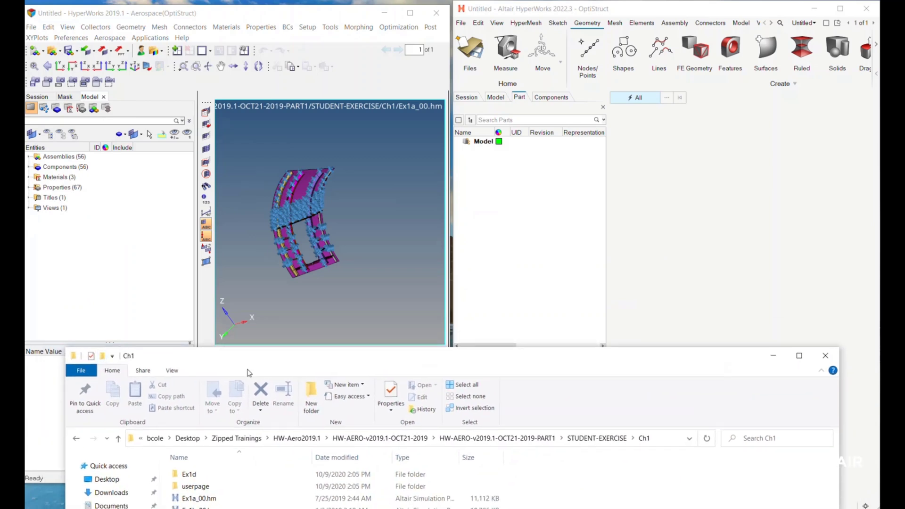
left_click(238, 500)
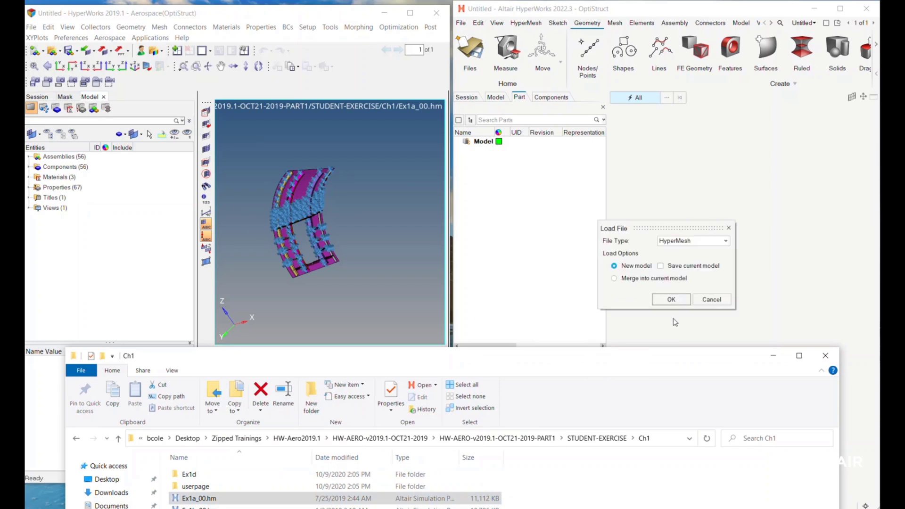
left_click(670, 300)
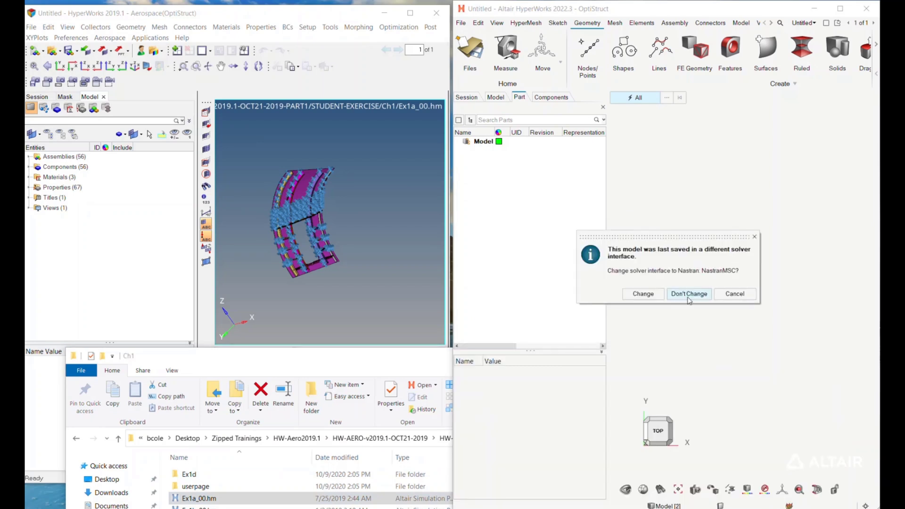
left_click(689, 294)
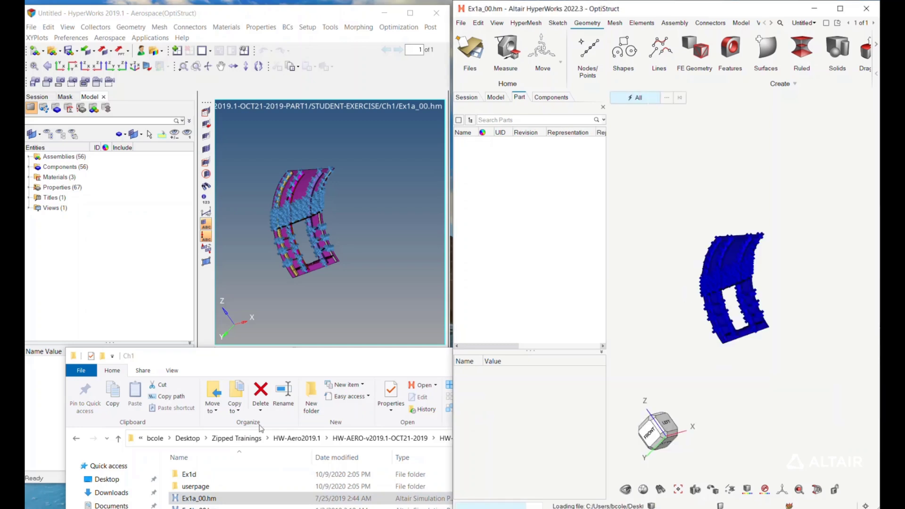
left_click(495, 96)
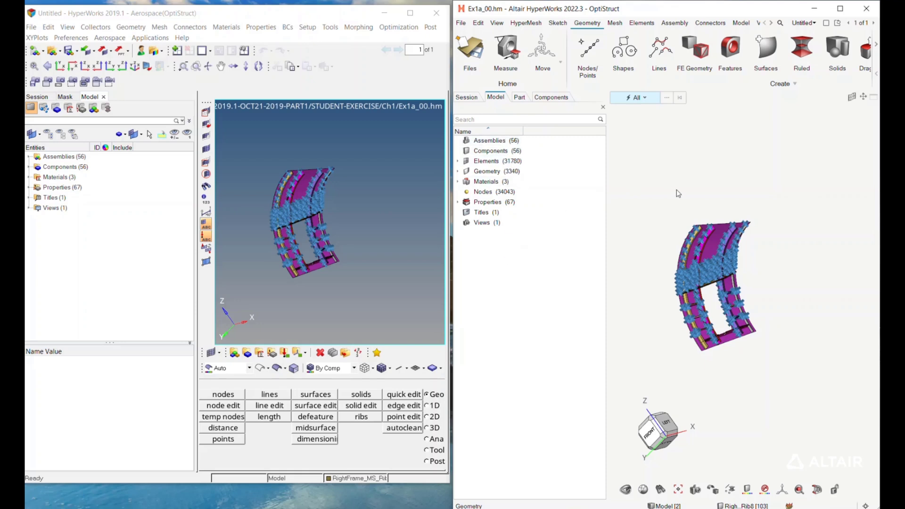
Step: Switch to HyperWorks 2019.1 and mask the elements in the skin's upper corner around the grey outer frame
left_click(373, 260)
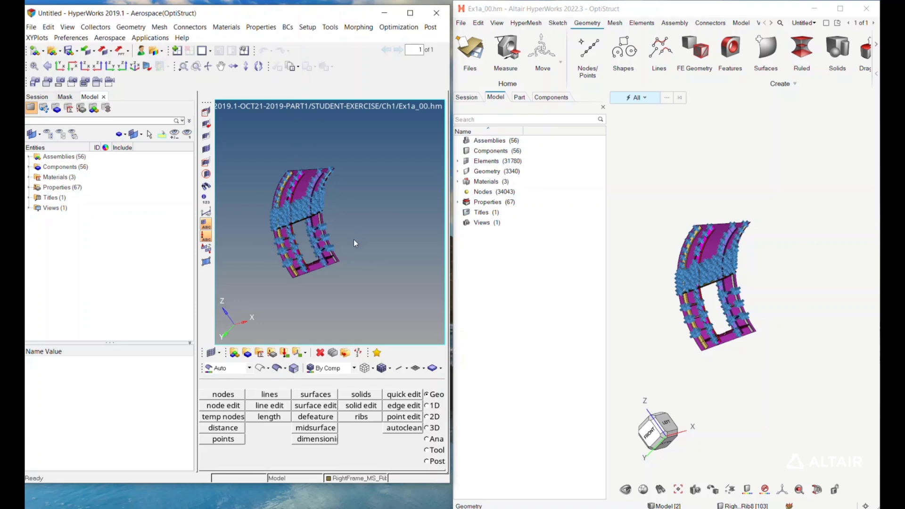
scroll(353, 240, "up", 3)
left_click_drag(354, 239, 372, 263, "ctrl")
right_click_drag(372, 263, 419, 257, "ctrl")
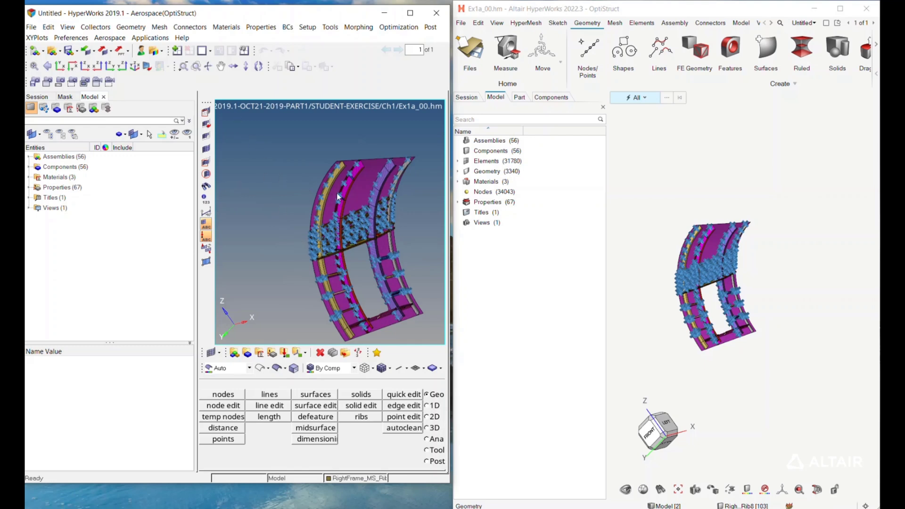
right_click_drag(323, 196, 272, 166, "ctrl")
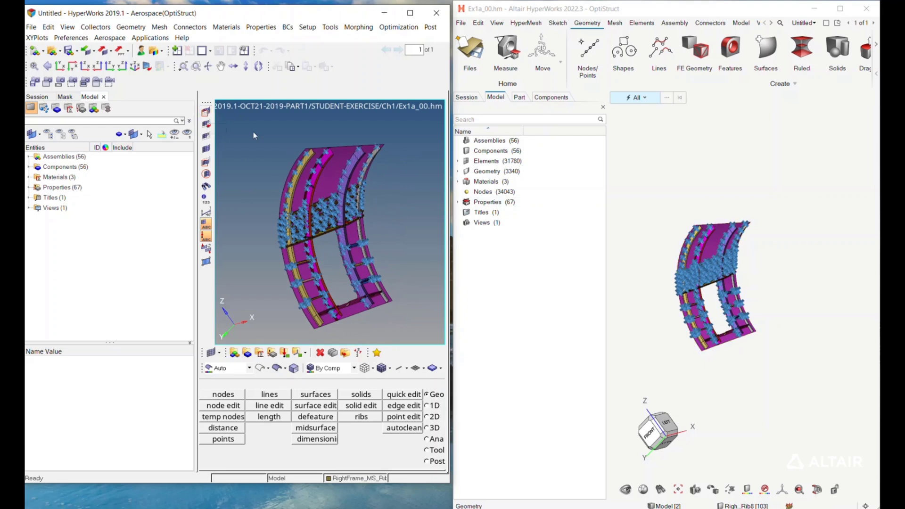
left_click(208, 113)
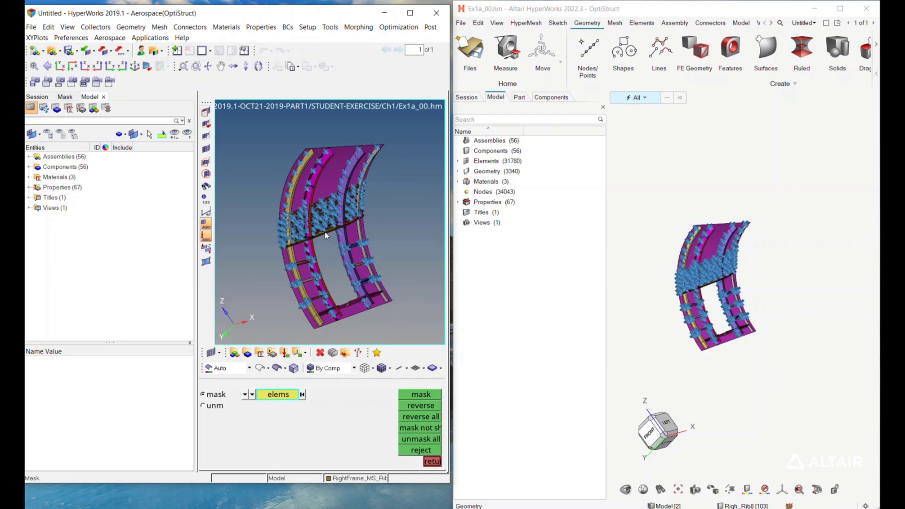
scroll(366, 133, "up", 6)
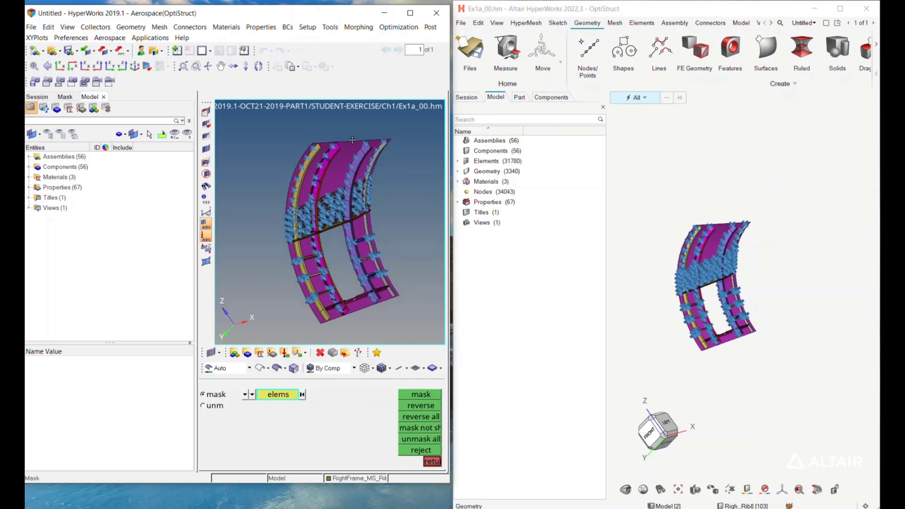
left_click_drag(324, 146, 382, 168, "ctrl")
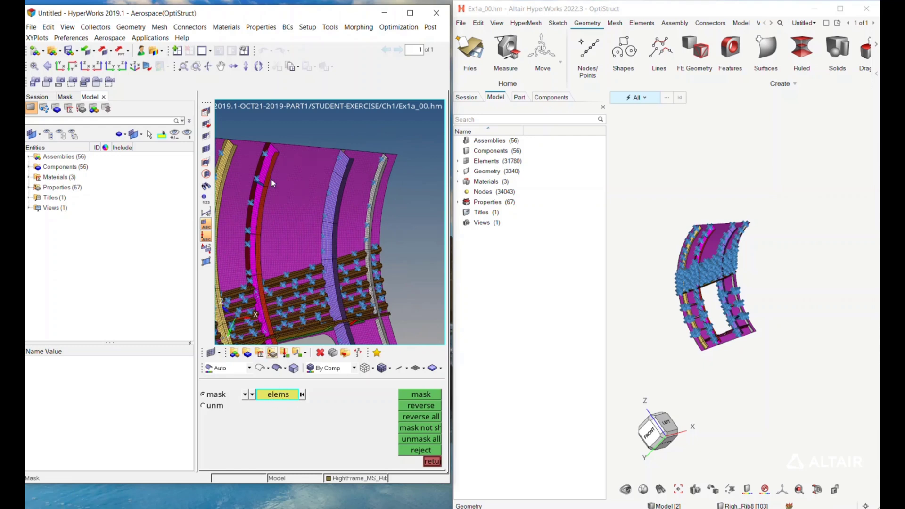
left_click_drag(360, 137, 406, 188, "shift")
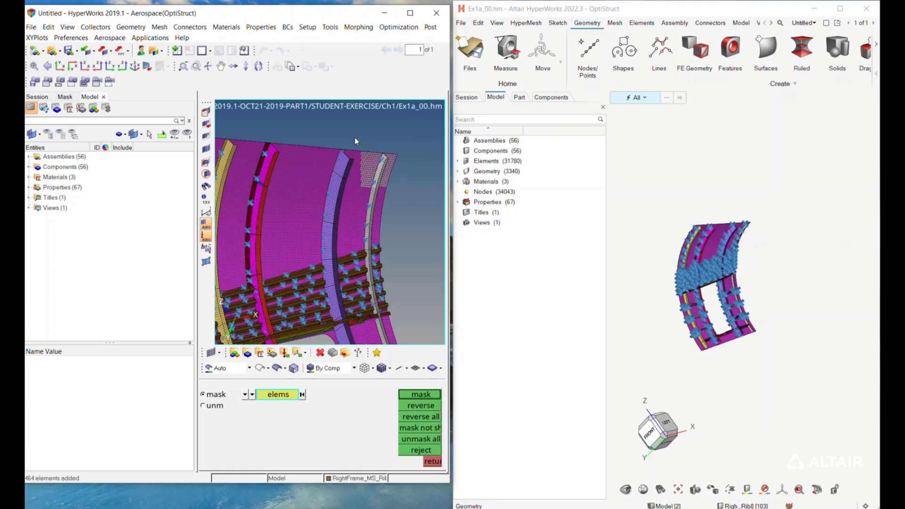
left_click(288, 396)
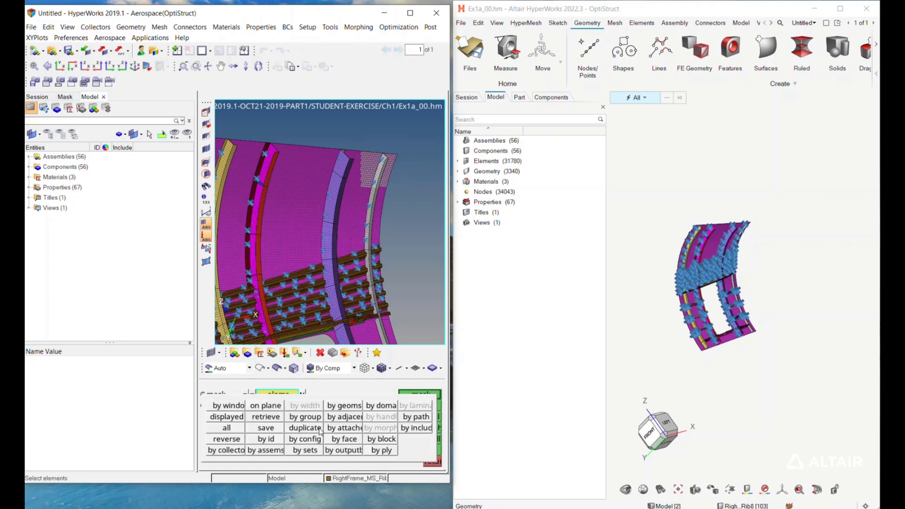
left_click(237, 428)
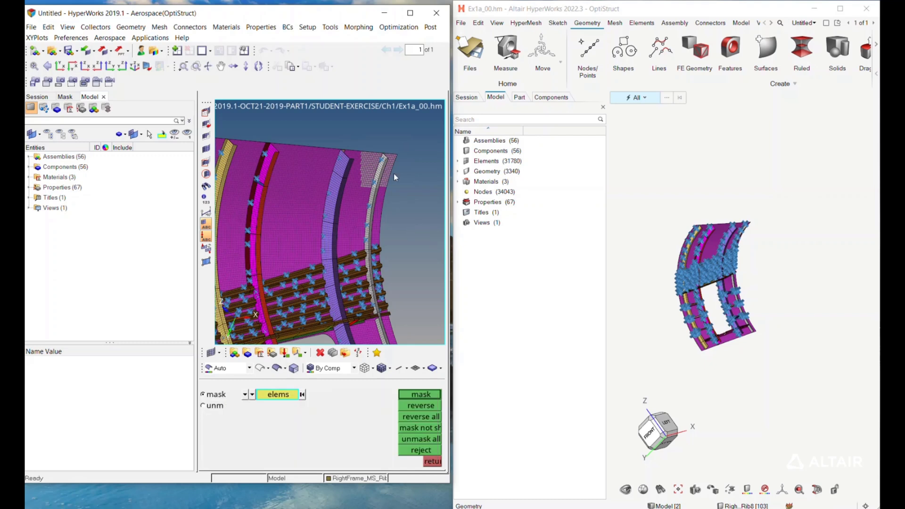
left_click(424, 398)
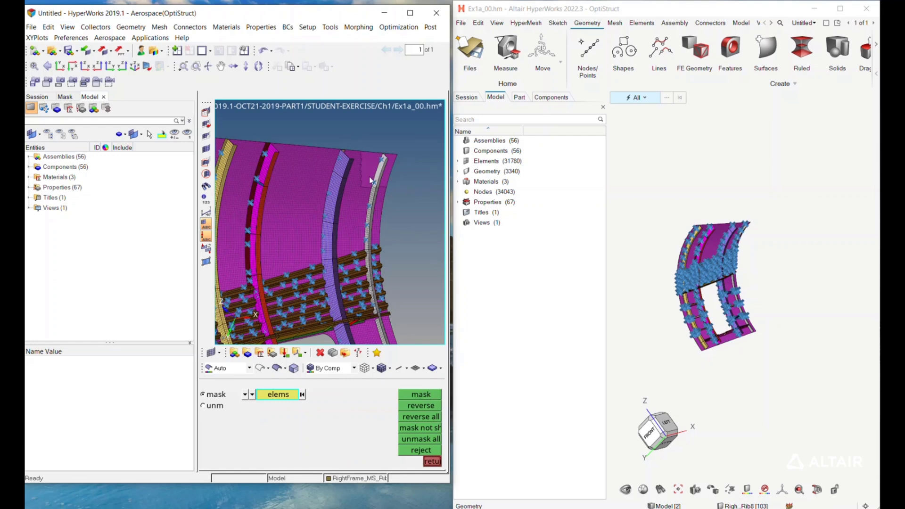
Step: Expand the list of components and hide the elements of the Rivets component
left_click(60, 168)
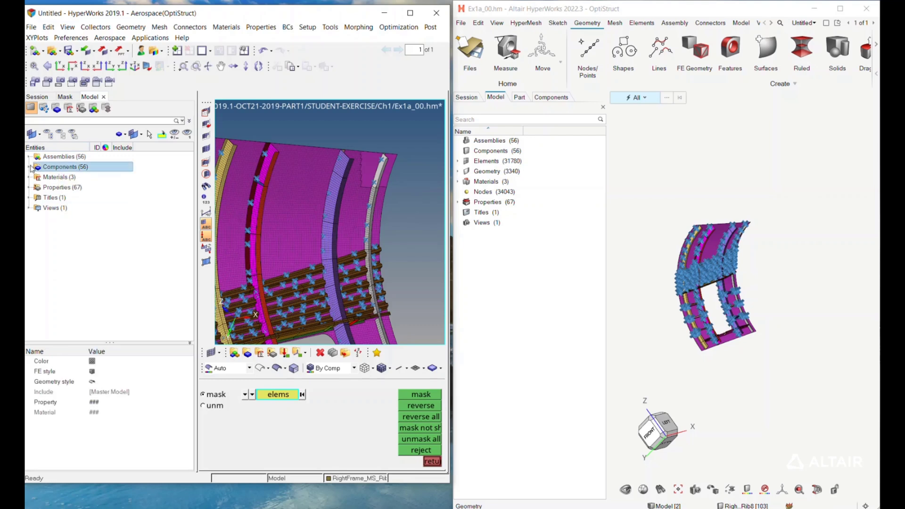
left_click(30, 168)
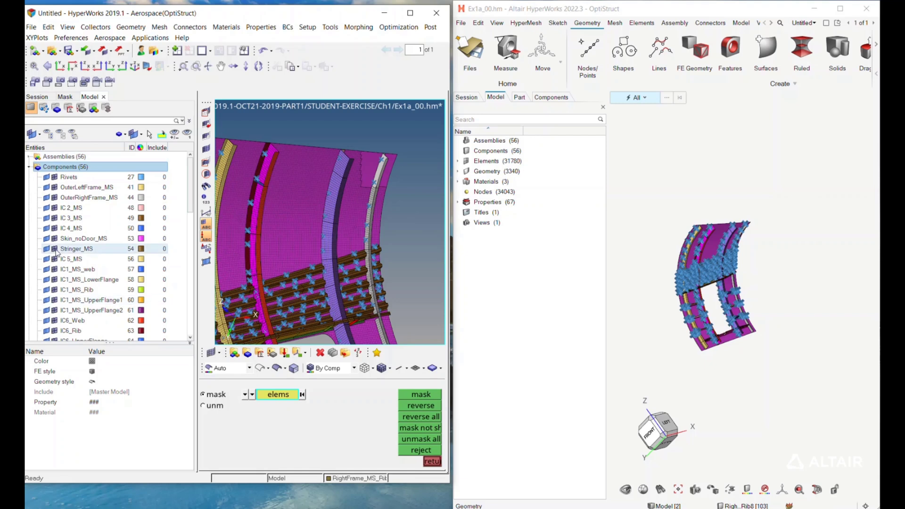
left_click(53, 177)
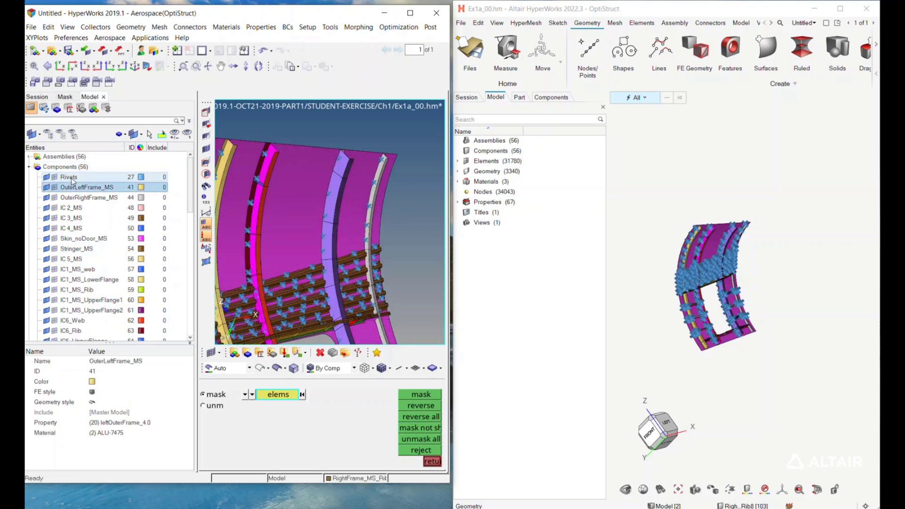
left_click(54, 178)
left_click(68, 178)
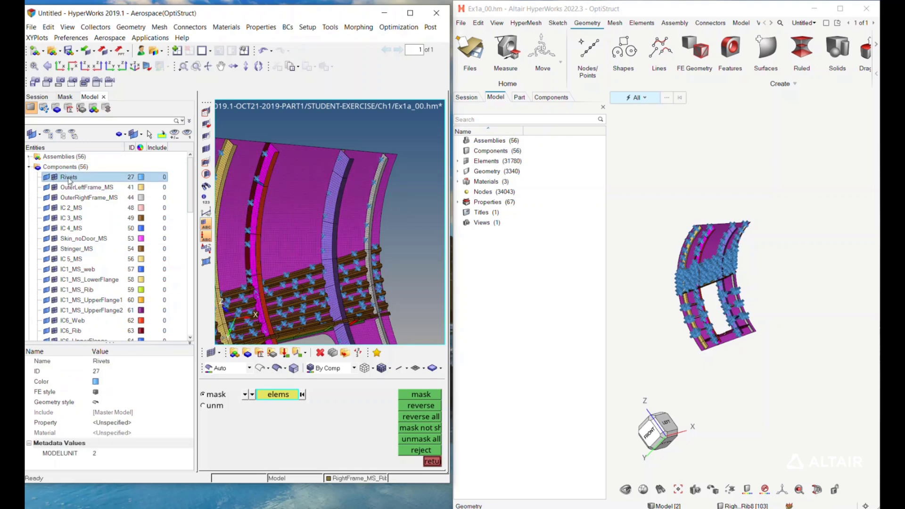
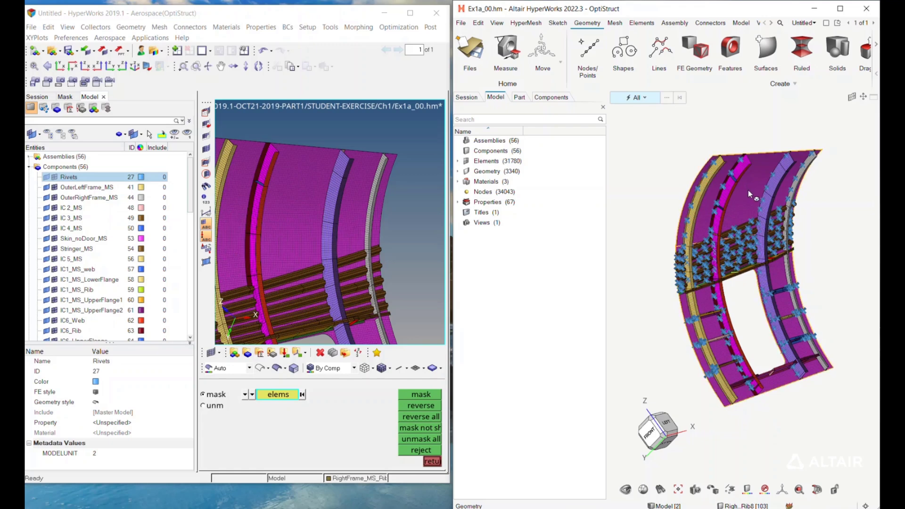
Step: Switch to HyperWorks 2022.3, set the selection filter to Elements, and window-select the elements in the skin's upper corner around the grey outer frame
left_click(643, 98)
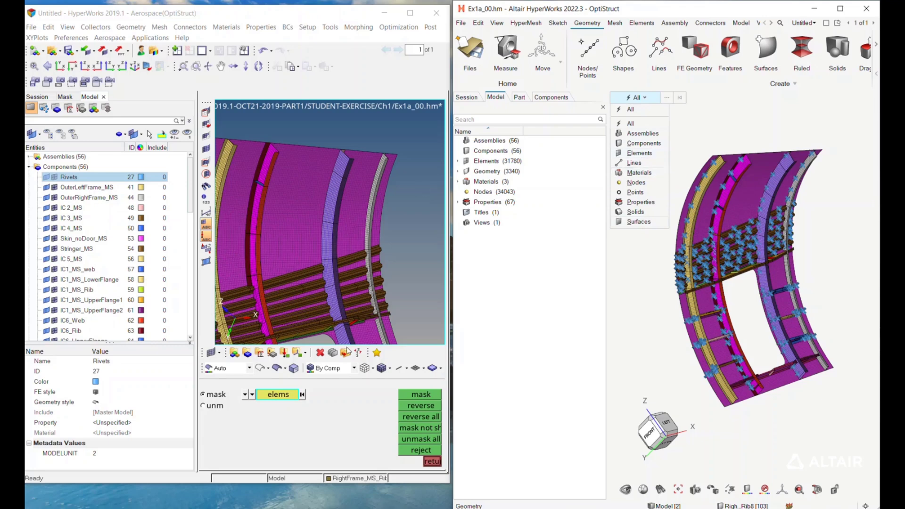
left_click(640, 154)
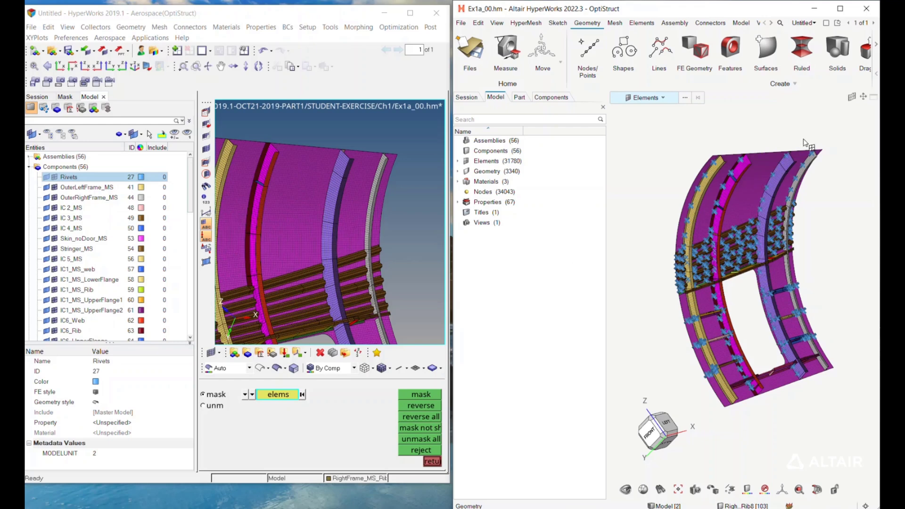
left_click_drag(808, 144, 759, 171, "ctrl")
right_click_drag(761, 172, 817, 213, "ctrl")
left_click_drag(731, 152, 834, 246)
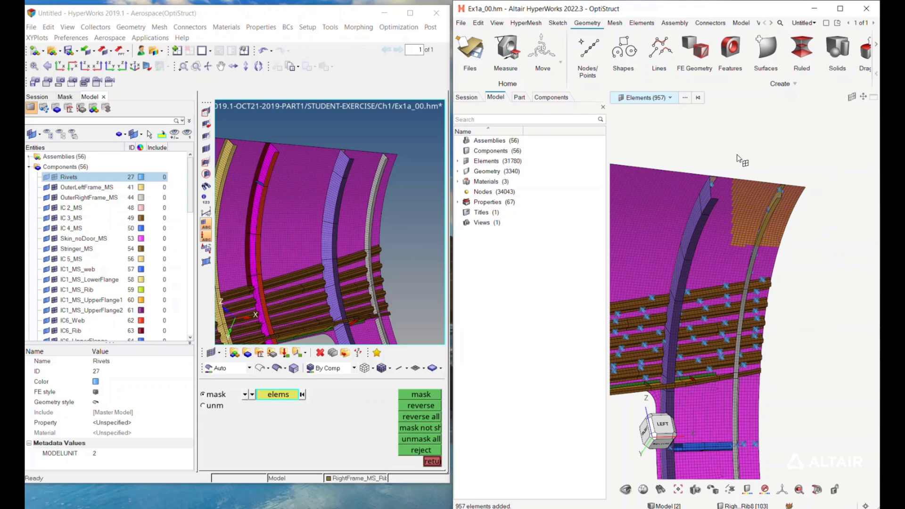
right_click_drag(730, 153, 745, 139, "ctrl")
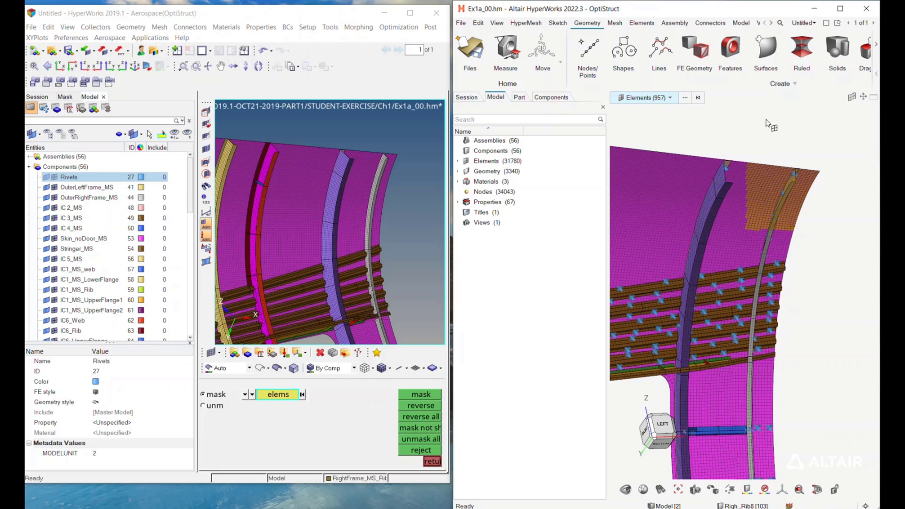
Step: Review the display commands and selection methods available for the selected elements, and clear the selection
right_click(769, 147)
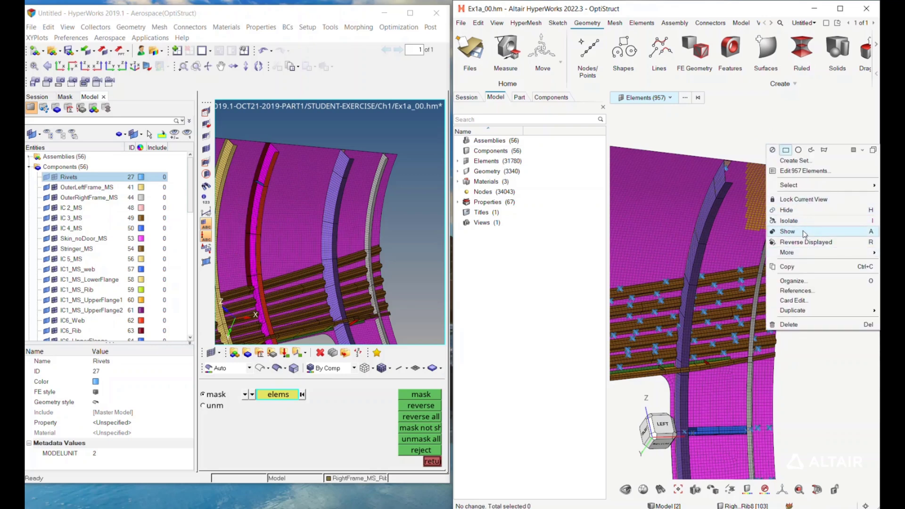
mouse_move(804, 253)
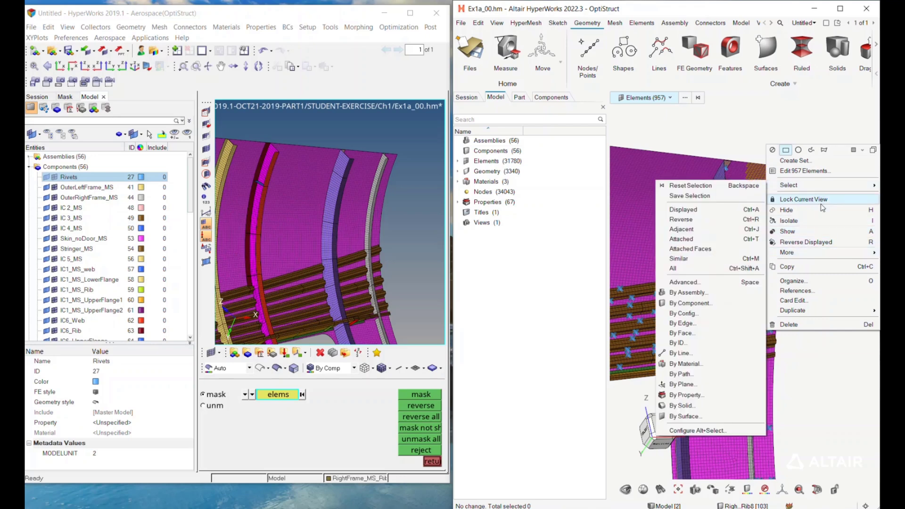
left_click(829, 372)
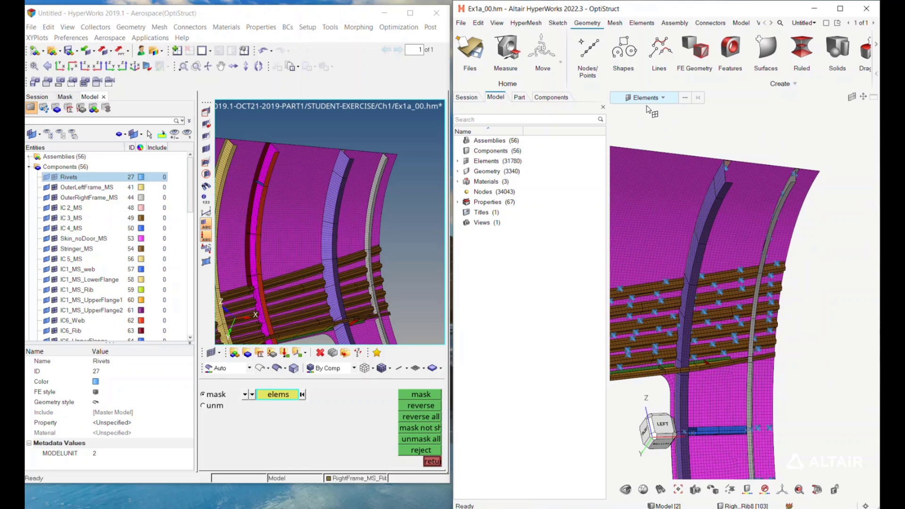
Step: Window-select the elements in the skin's upper corner around the grey outer frame and hide them
left_click_drag(745, 145, 829, 220)
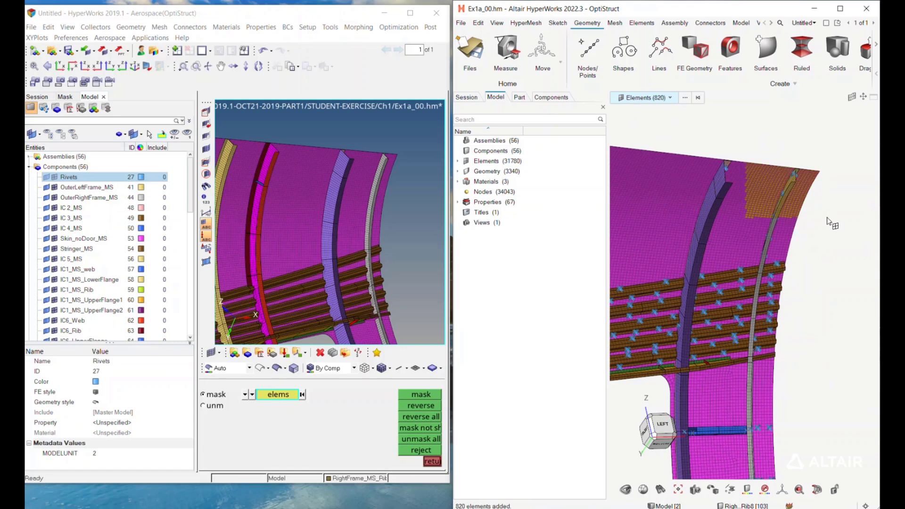
right_click(774, 149)
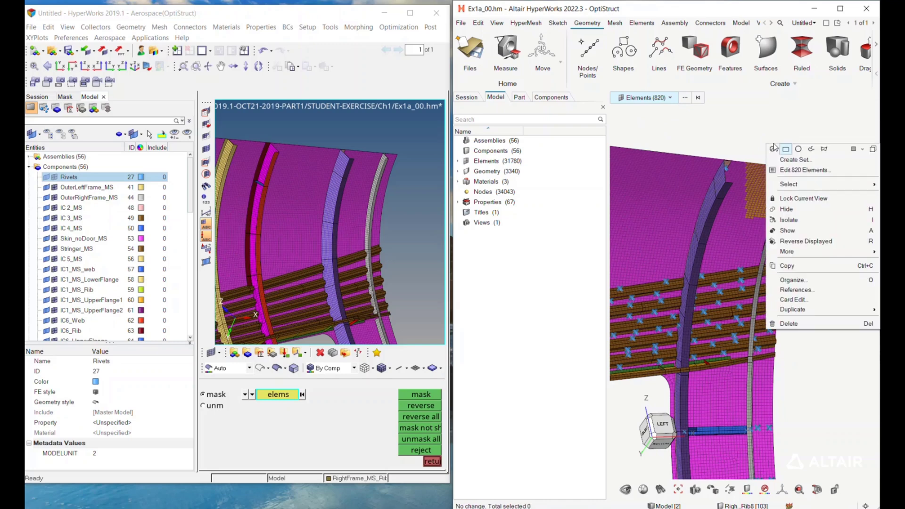
left_click(801, 211)
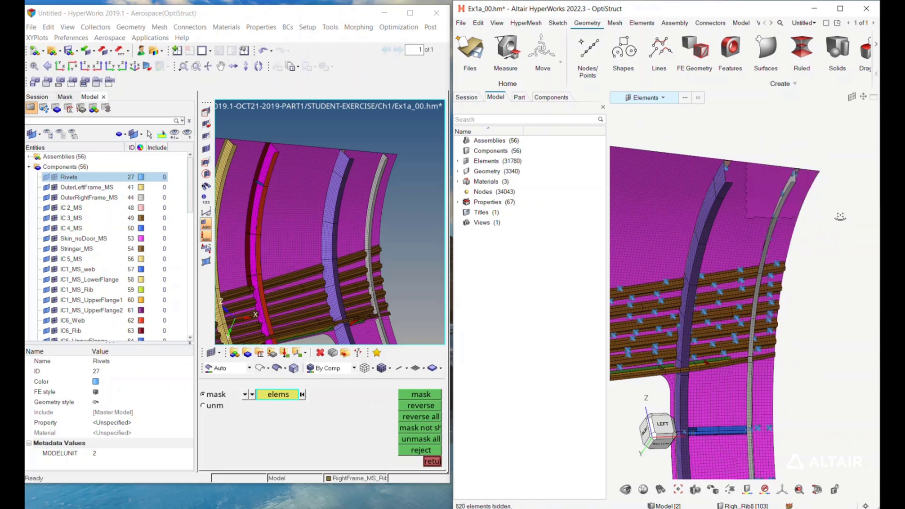
Step: Switch to HyperWorks 2019.1, window-select the elements in the skin's upper corner around the grey outer frame, and mask them
left_click(358, 141)
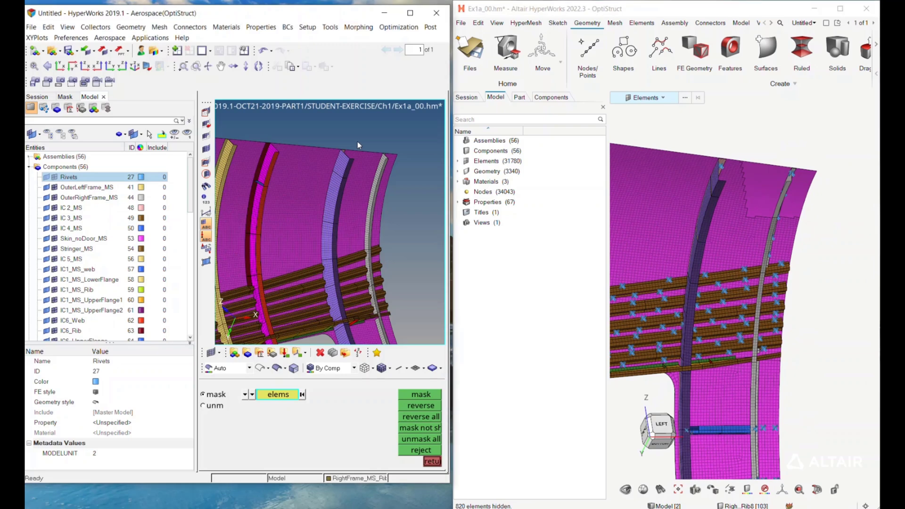
left_click_drag(339, 137, 405, 196, "shift")
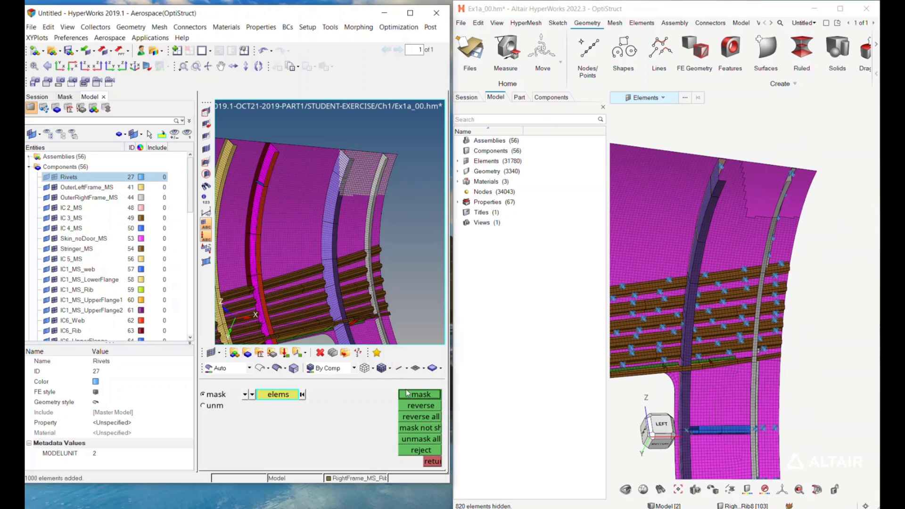
left_click(421, 395)
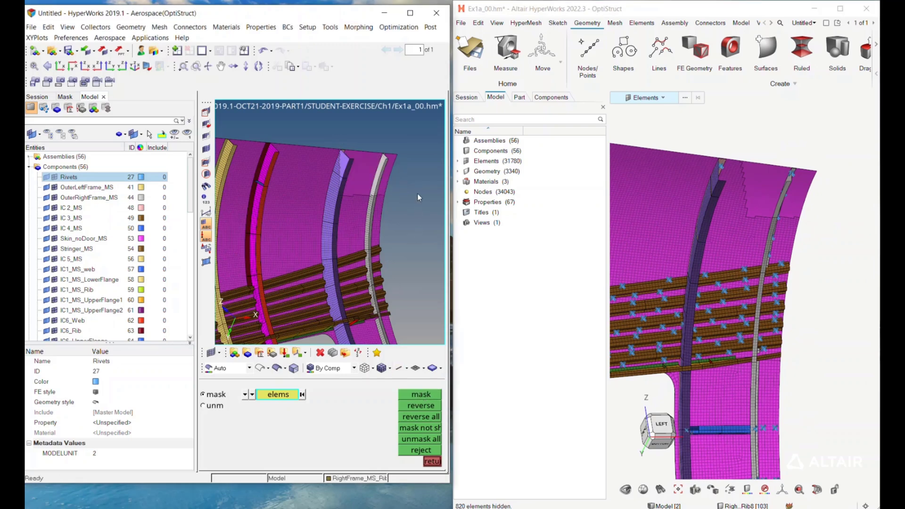
left_click_drag(417, 193, 415, 299, "ctrl")
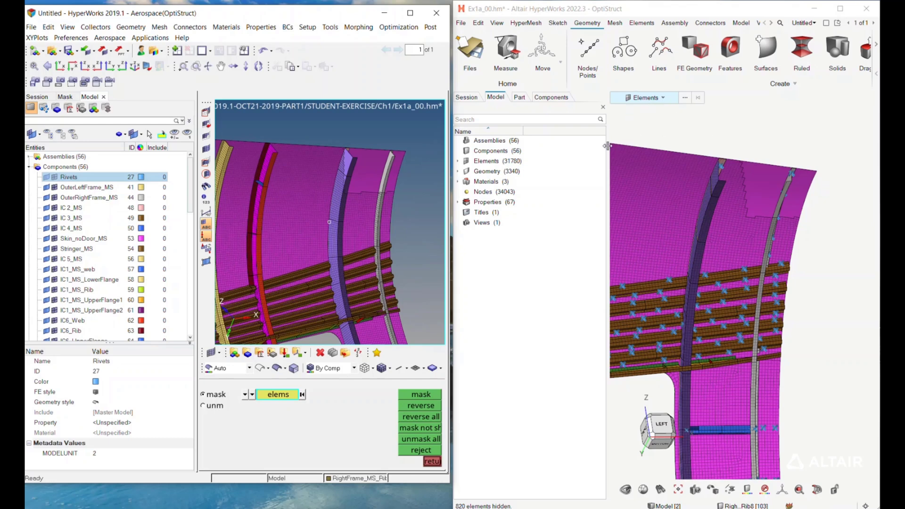
Step: Widen the HyperWorks 2022.3 graphics area and compare its element display commands with the element selection methods in HyperWorks 2019.1
left_click_drag(607, 147, 583, 150)
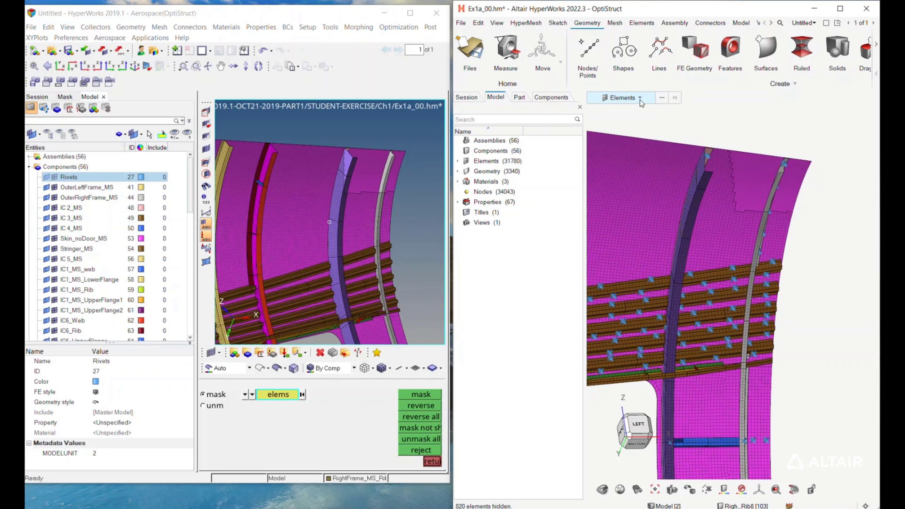
right_click(757, 138)
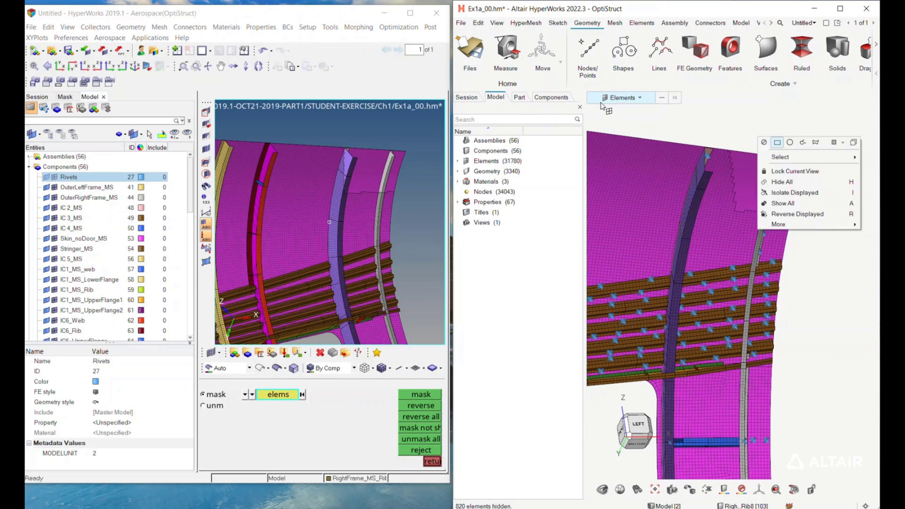
left_click(724, 133)
middle_click_drag(724, 132, 710, 133)
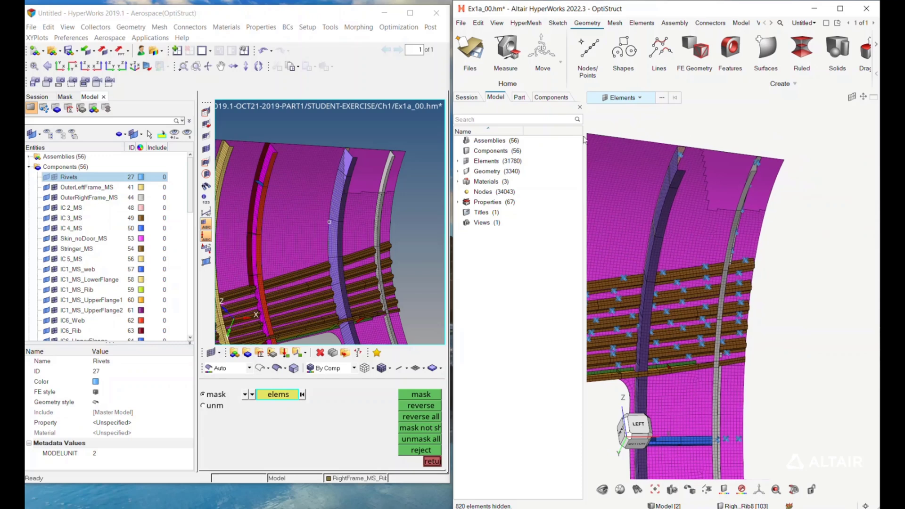
right_click(664, 124)
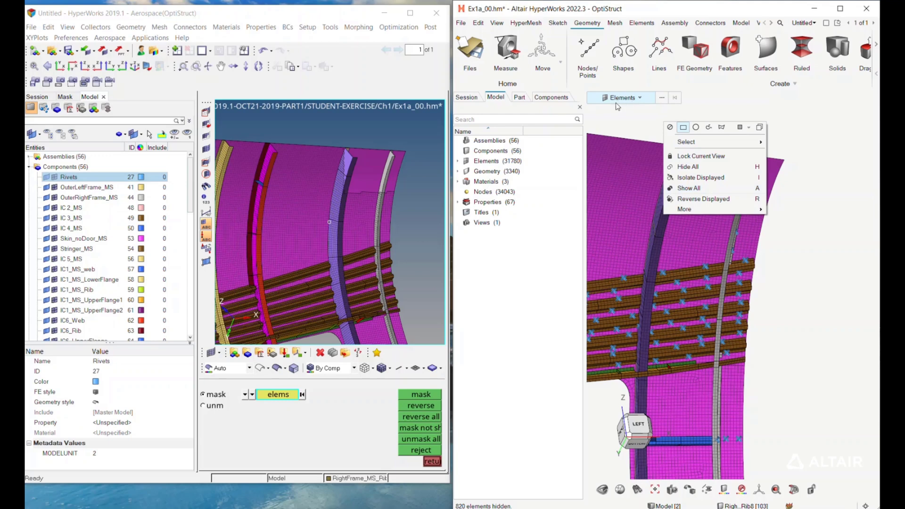
left_click(278, 394)
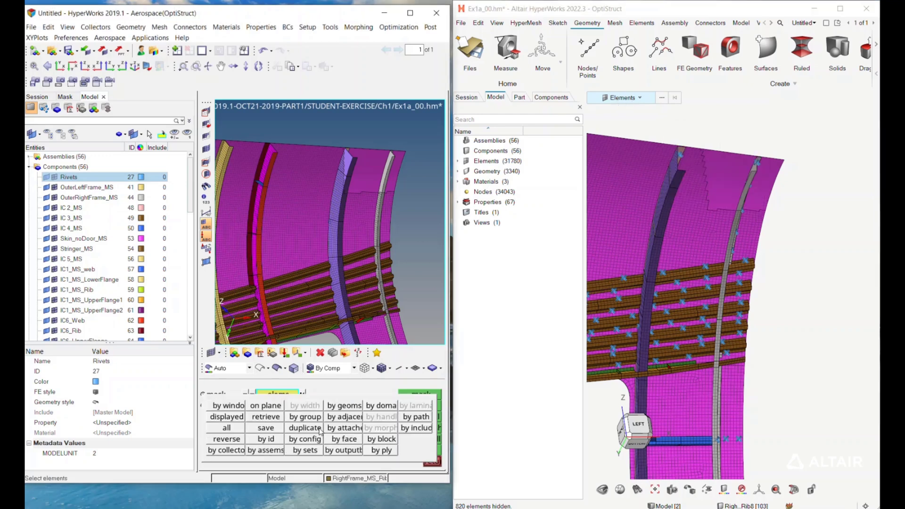
left_click(231, 426)
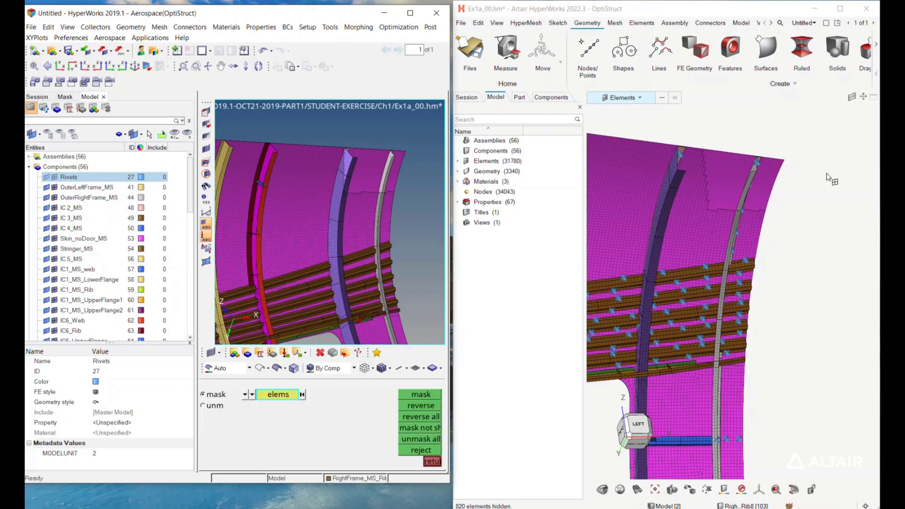
Step: Show all elements in HyperWorks 2022.3 and unmask all elements in HyperWorks 2019.1
right_click(767, 135)
left_click(805, 203)
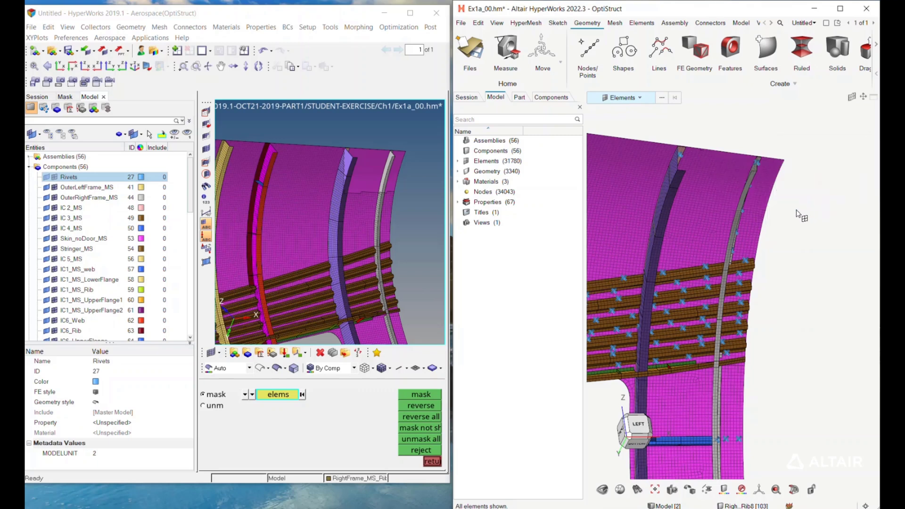
left_click(428, 440)
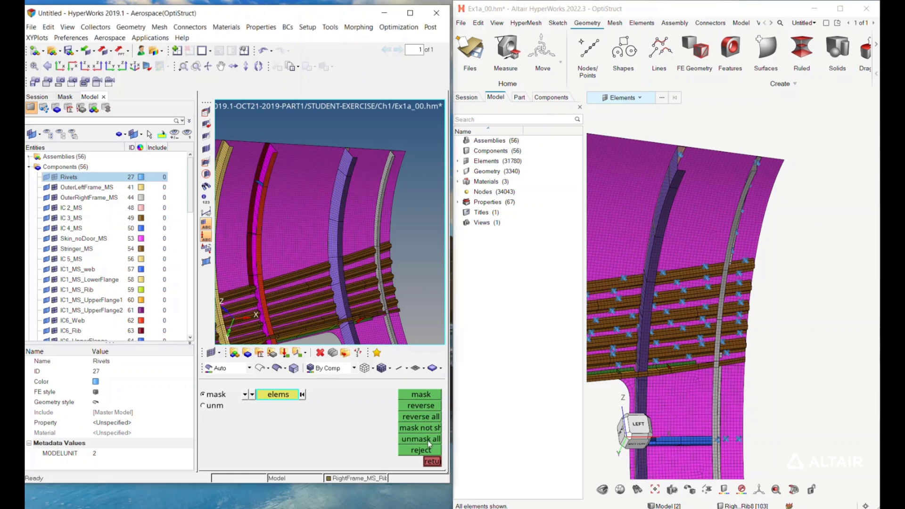
Step: In HyperWorks 2022.3, set the selection filter to Nodes, window-select a small group of nodes at the skin's upper edge, and clear the selection
left_click(784, 272)
scroll(799, 240, "up", 2)
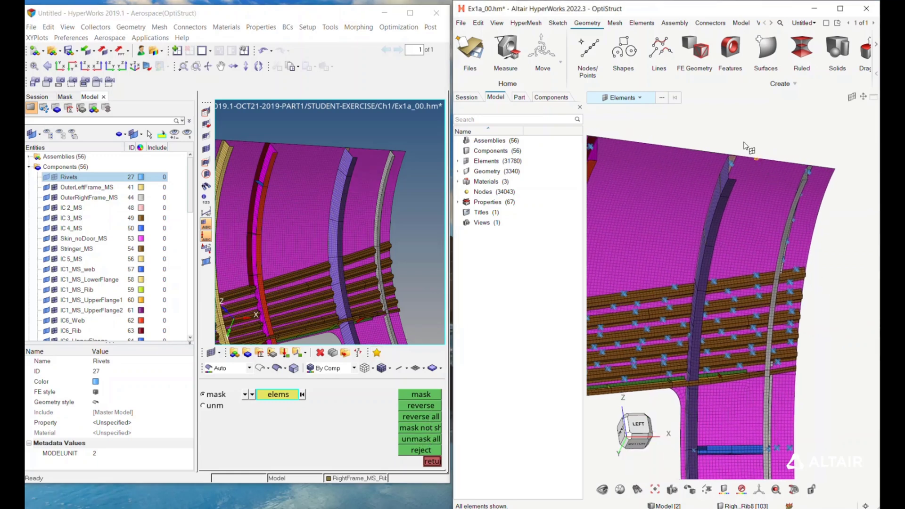
left_click(638, 98)
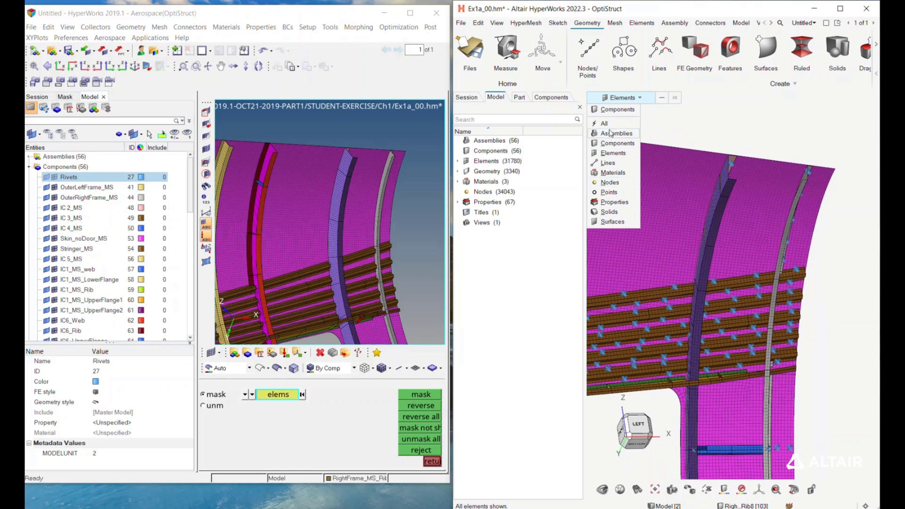
left_click(615, 182)
left_click_drag(669, 137, 677, 160)
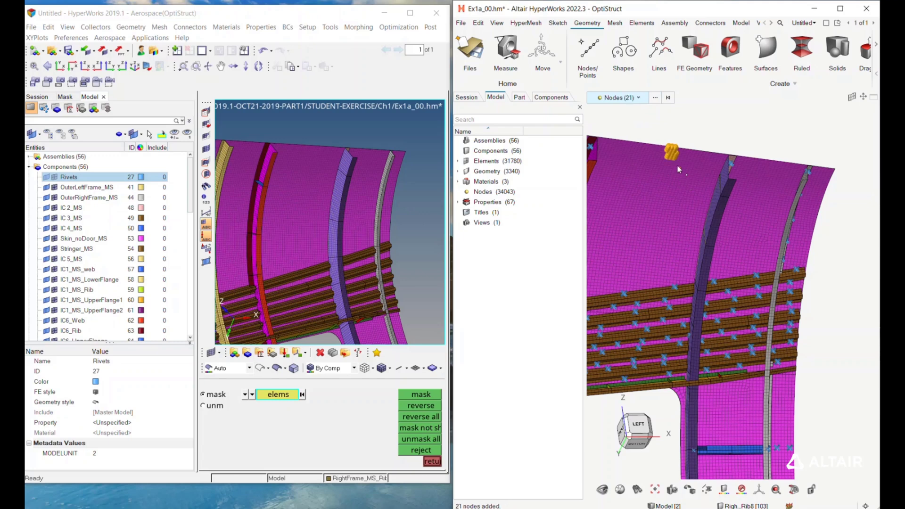
scroll(677, 160, "up", 5)
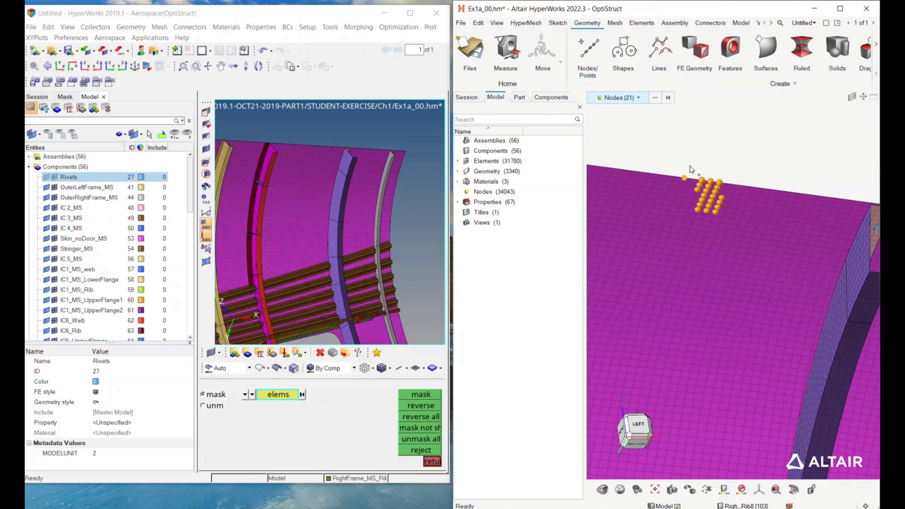
left_click(728, 163)
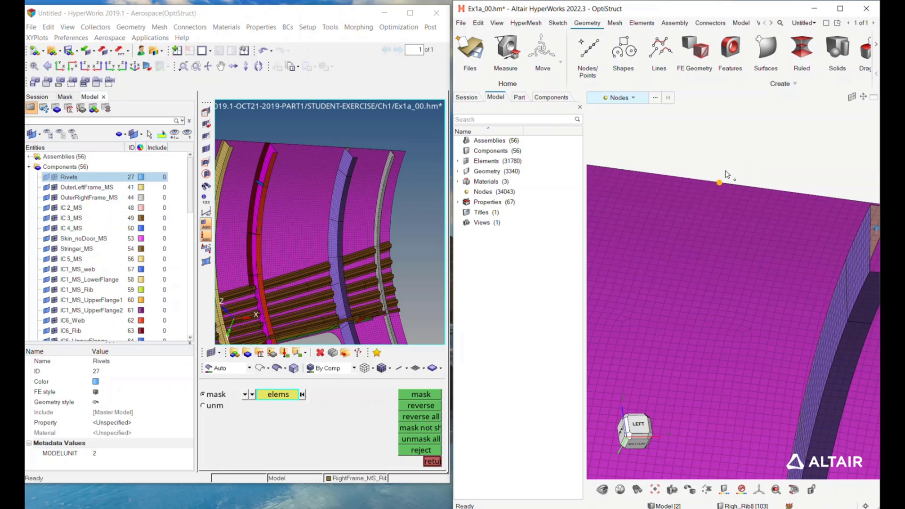
Step: Select a single node near the skin's upper edge
left_click(722, 198)
right_click(723, 199)
left_click(744, 222)
right_click_drag(734, 248, 759, 148)
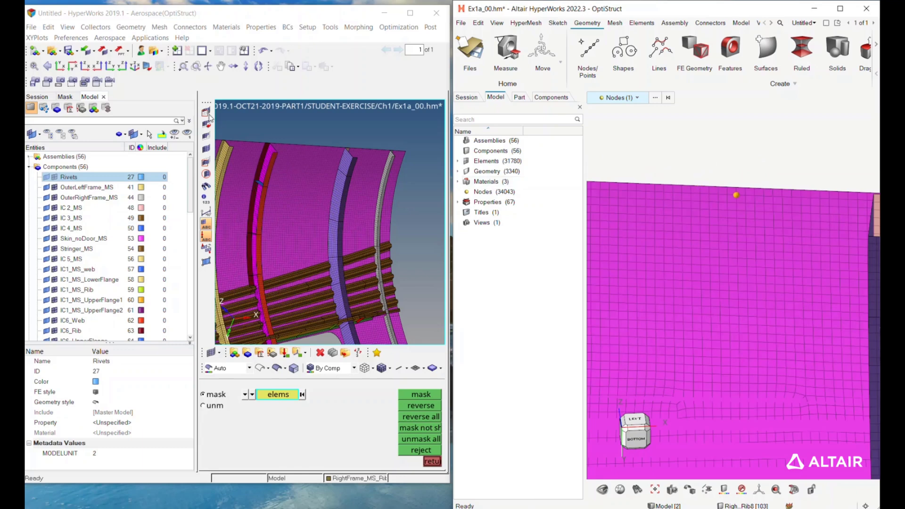
Step: Switch to HyperWorks 2019.1 and open node creation by XYZ coordinates
left_click(138, 29)
mouse_move(140, 43)
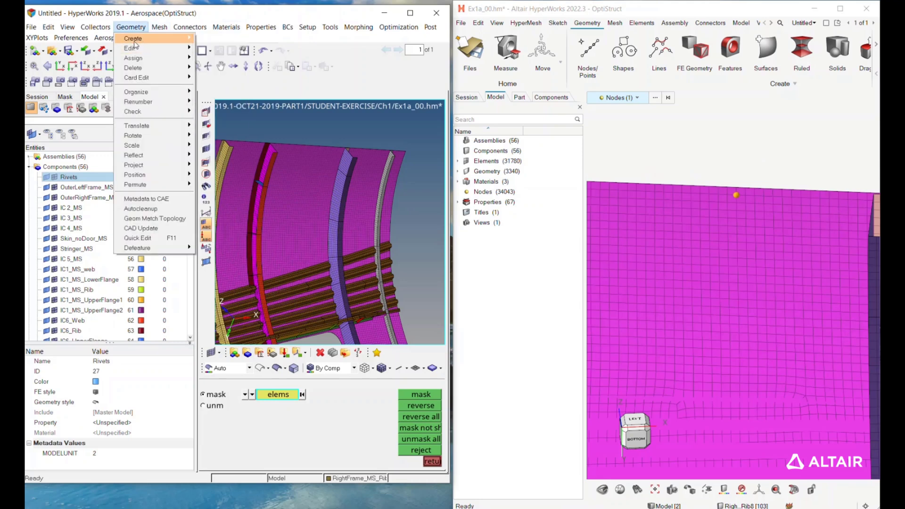
mouse_move(214, 38)
left_click(281, 43)
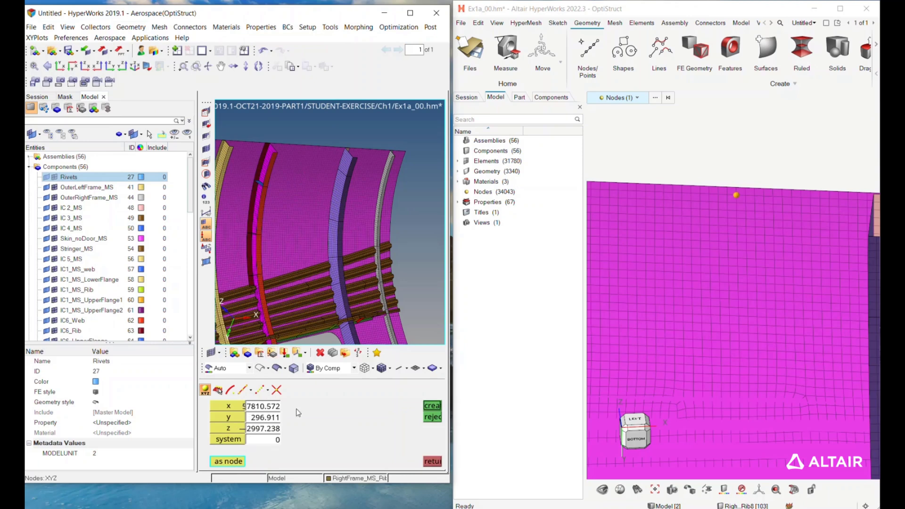
Step: Switch to HyperWorks 2022.3, examine the selected node's ID and coordinates in its edit dialog, and clear the node selection
right_click(733, 195)
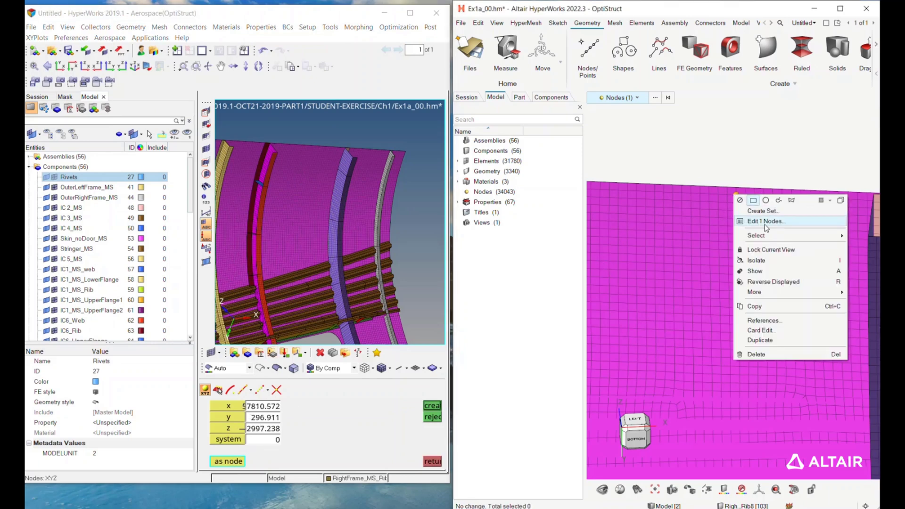
left_click(776, 221)
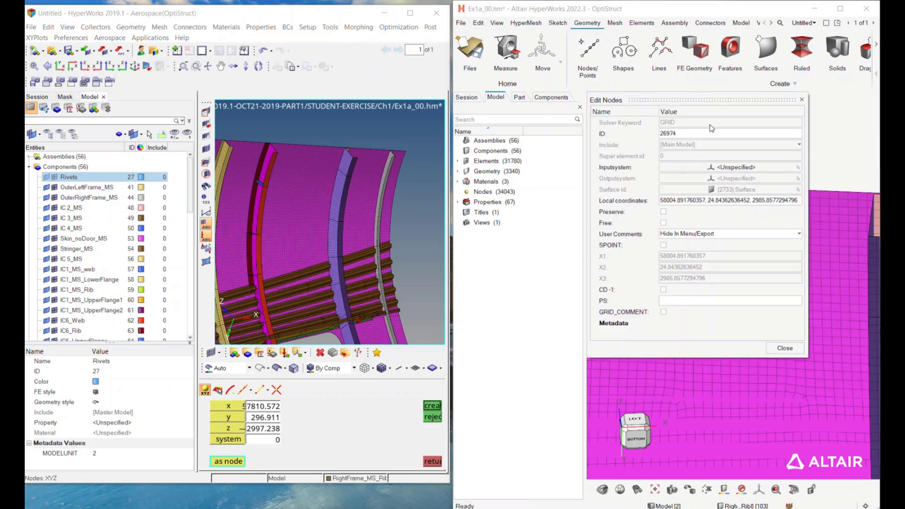
left_click_drag(704, 100, 713, 110)
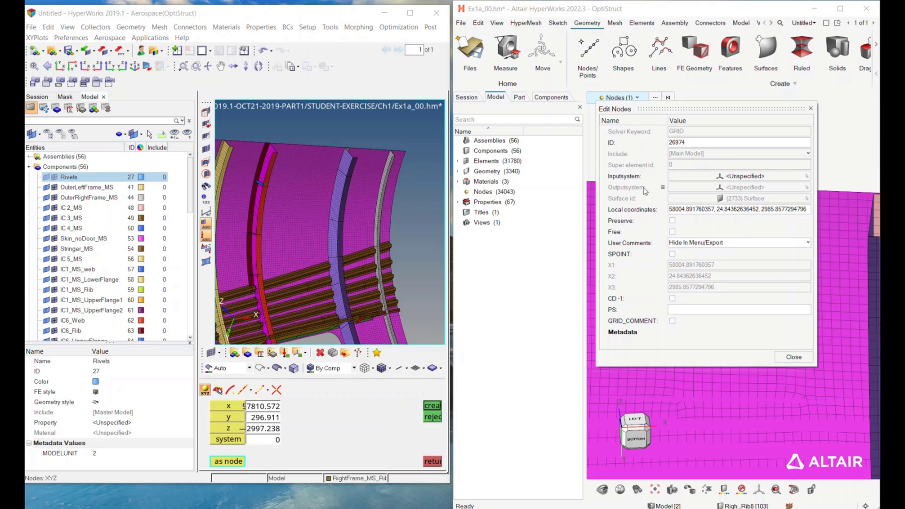
left_click(810, 108)
left_click(760, 145)
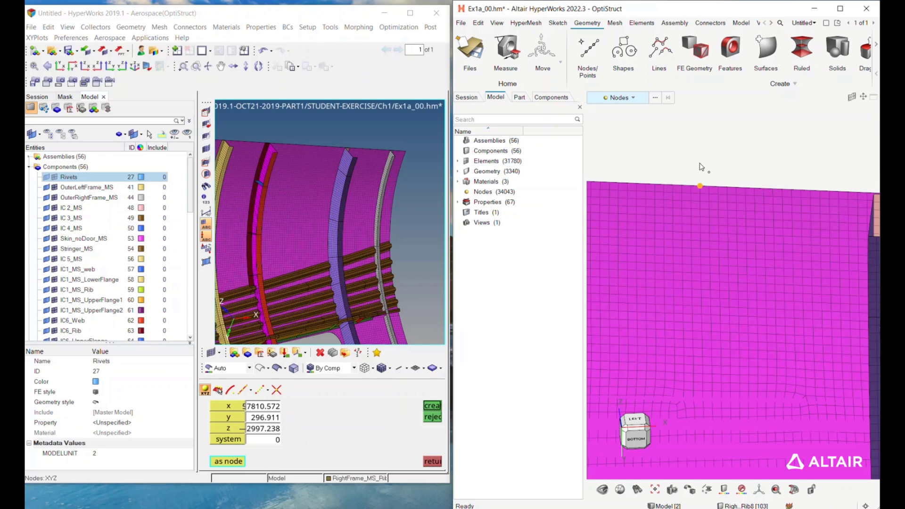
key("f")
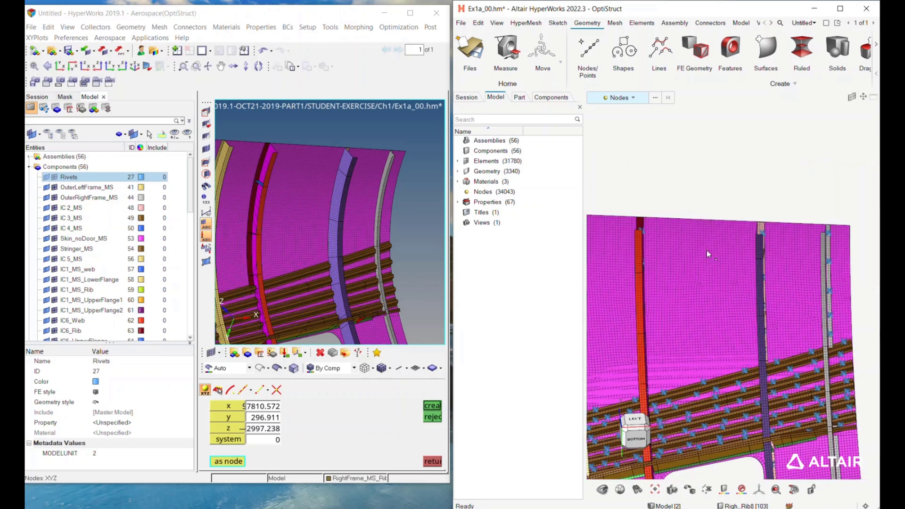
middle_click_drag(706, 250, 721, 232)
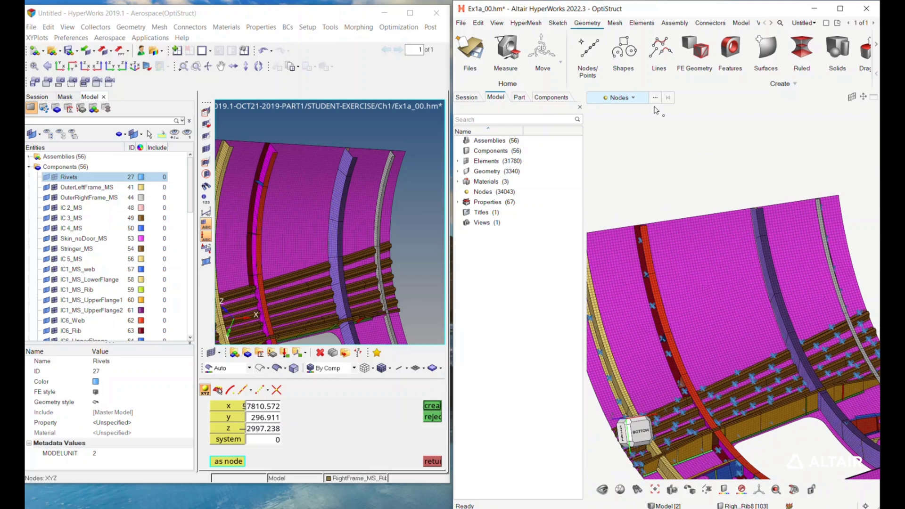
Step: Set the selection filter to Elements and select a single skin element near the upper edge between the red and purple frames
left_click(627, 97)
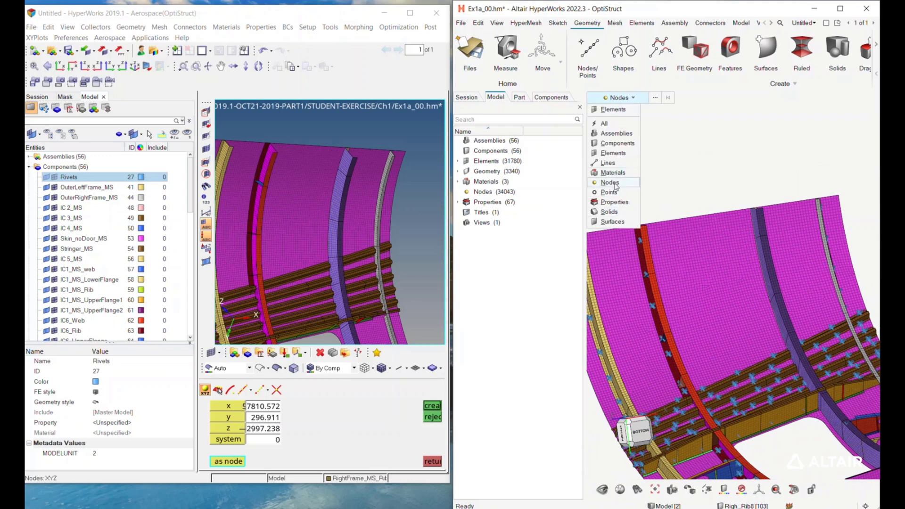
left_click(619, 152)
left_click(619, 97)
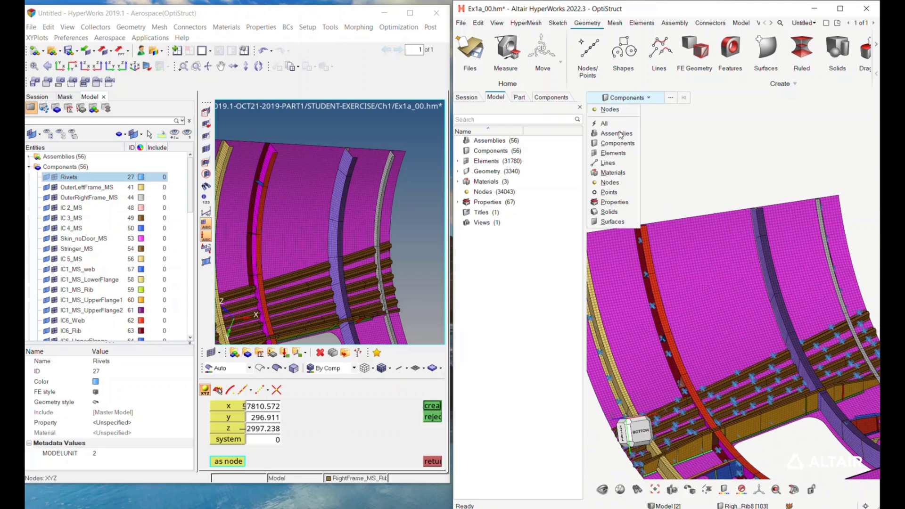
left_click(615, 152)
left_click(680, 233)
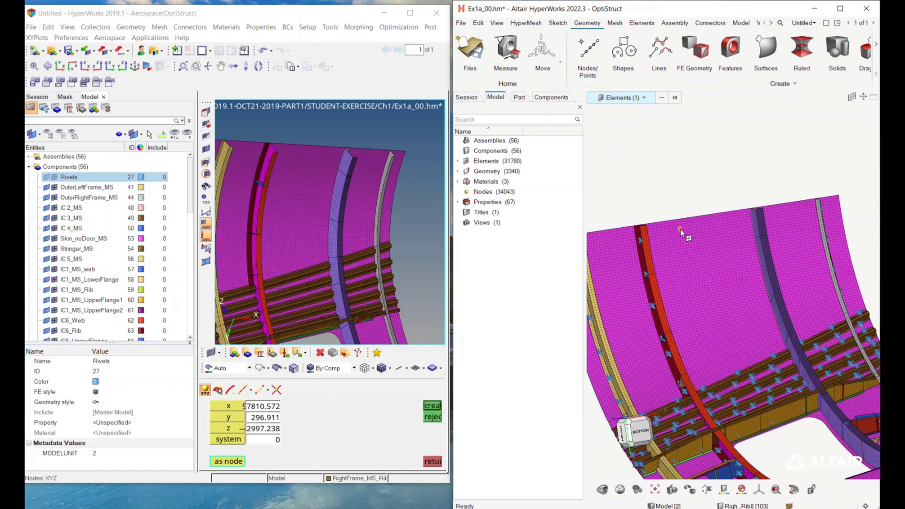
Step: Review the commands available for the selected element, including the Duplicate options, and clear the selection
right_click(679, 233)
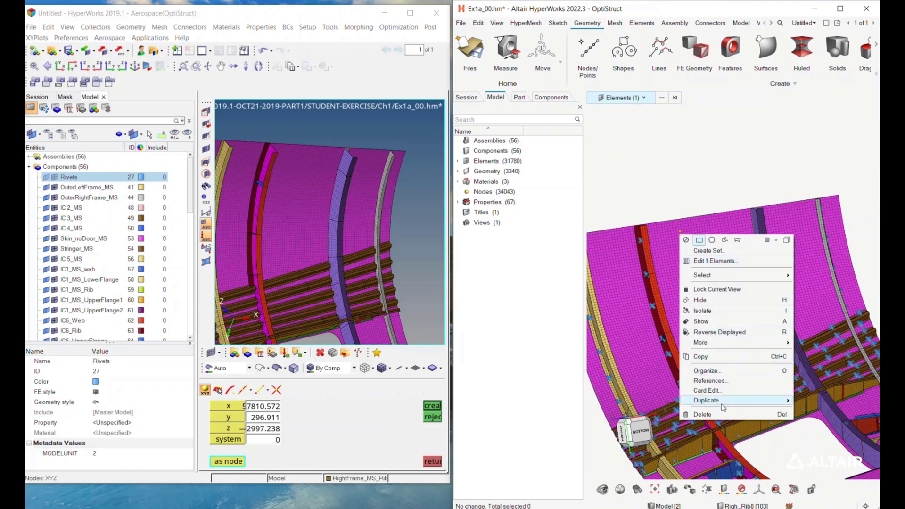
mouse_move(722, 404)
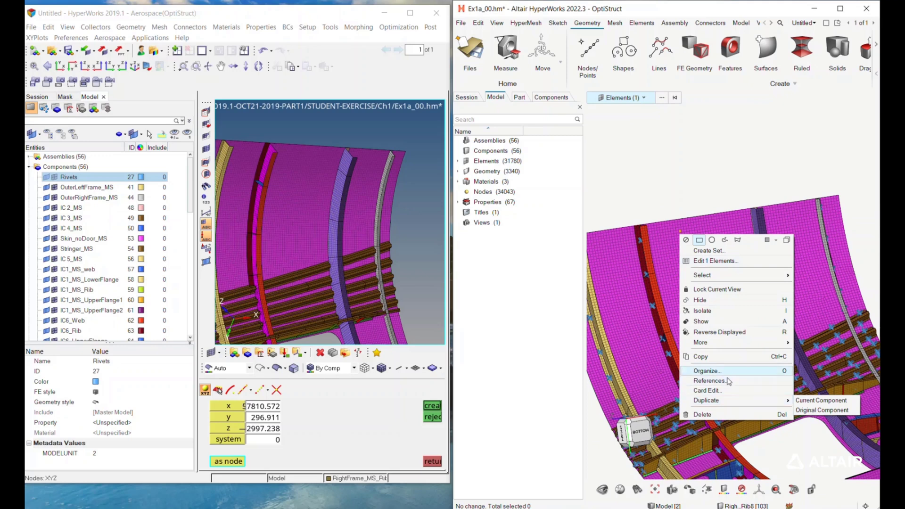
left_click(679, 146)
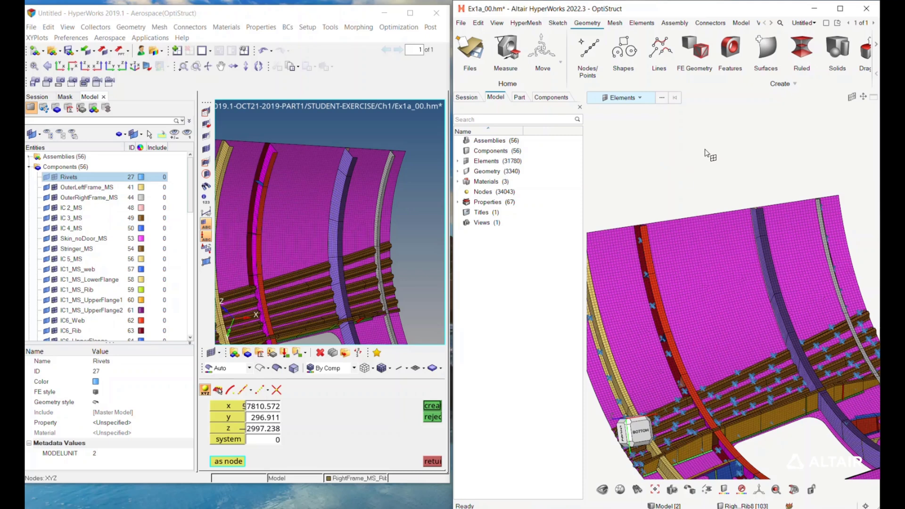
Step: Select one skin element between the red and purple frames, examine its properties in the edit dialog, and close the dialog
left_click(699, 234)
right_click(699, 234)
left_click(728, 260)
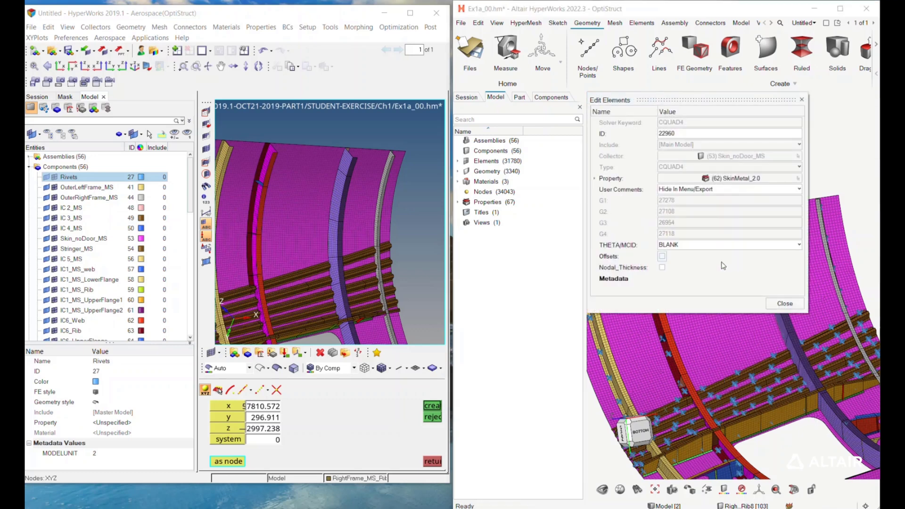
left_click(801, 100)
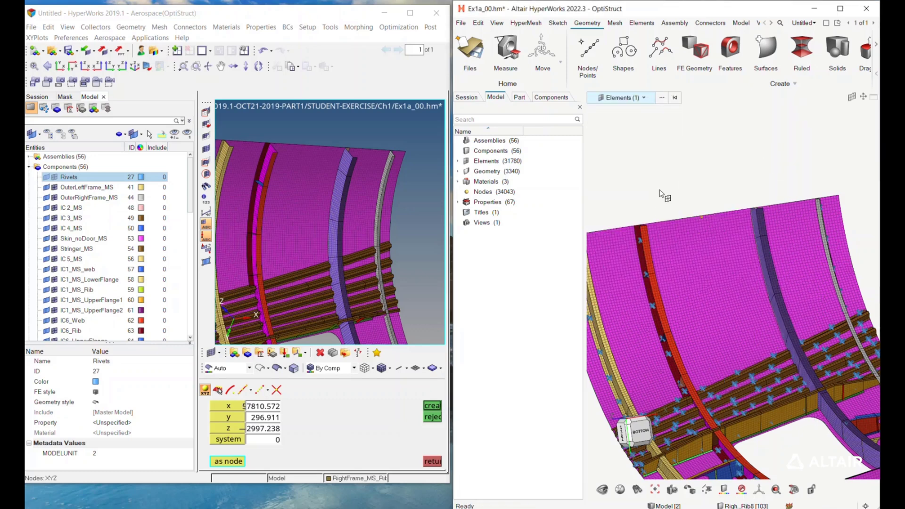
Step: Box-select a block of skin elements near the upper edge between the red and purple frames, review its available commands, and clear the selection
left_click_drag(671, 215, 723, 250)
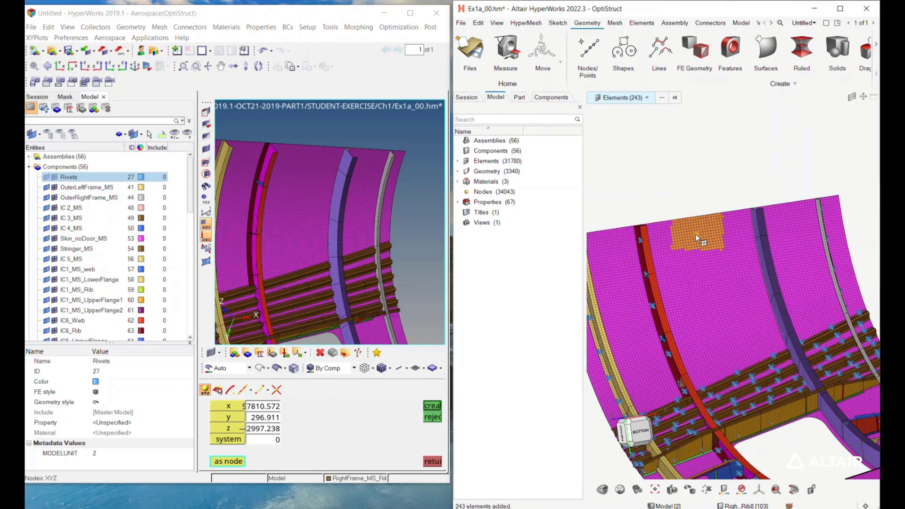
right_click(694, 234)
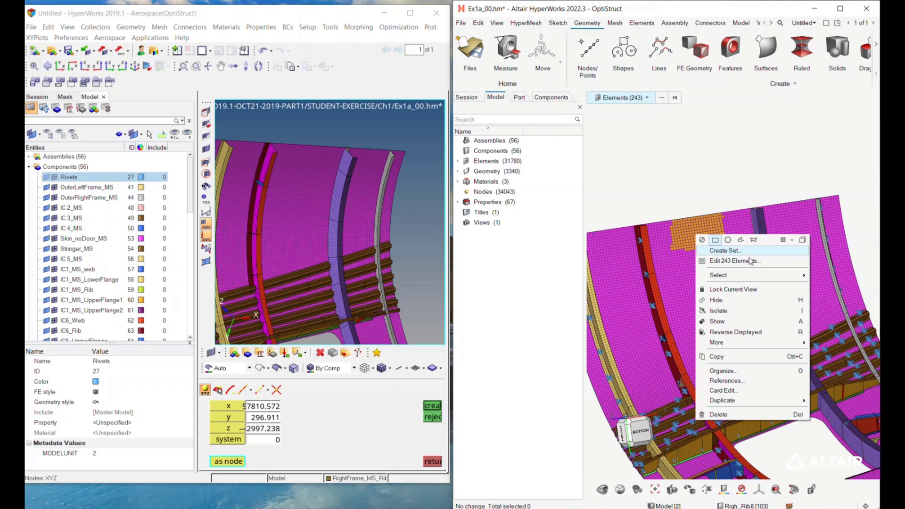
left_click(752, 187)
Step: Box-select the skin elements at the panel's upper corner beside the grey frame and create a set from them
scroll(718, 193, "down", 3)
scroll(730, 217, "up", 5)
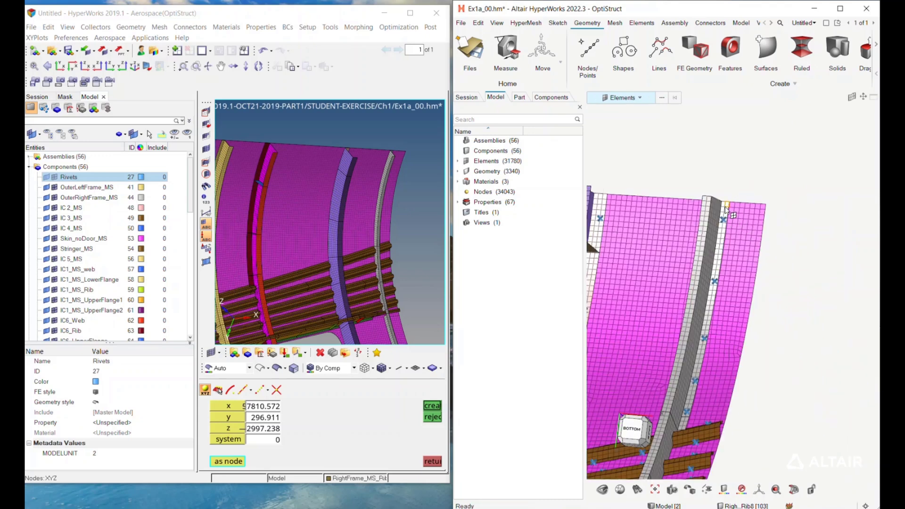
mouse_move(726, 355)
middle_click_drag(729, 188, 733, 174)
left_click_drag(776, 182, 737, 221)
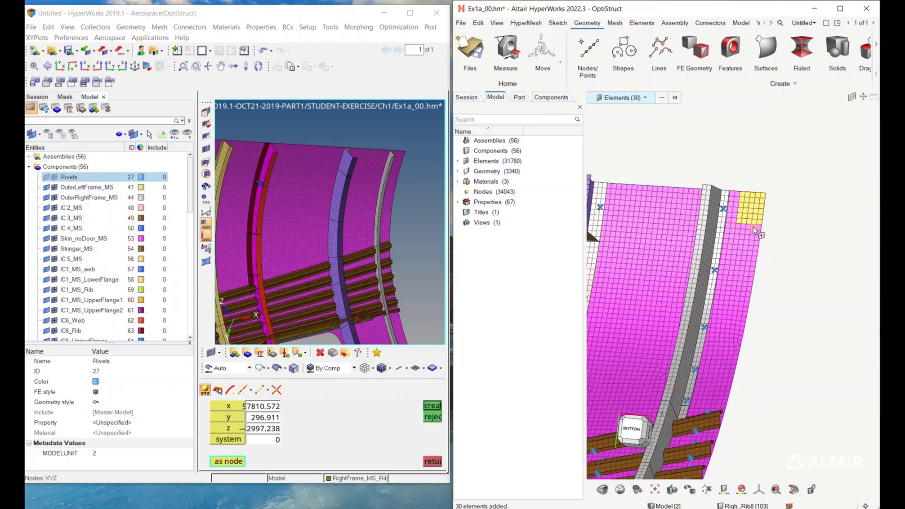
left_click(760, 202)
right_click(760, 203)
left_click(813, 218)
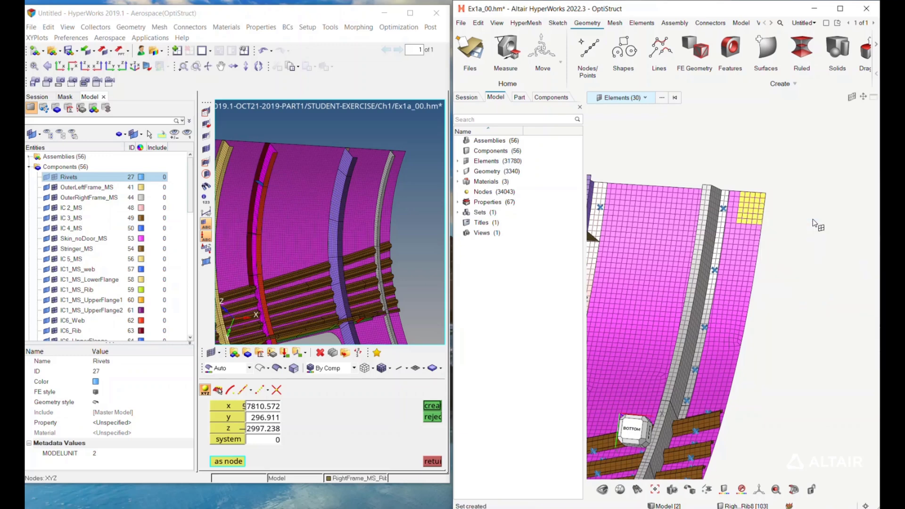
Step: Check the Sets folder in the model tree and examine the newly grouped elements on the overall model
left_click(789, 296)
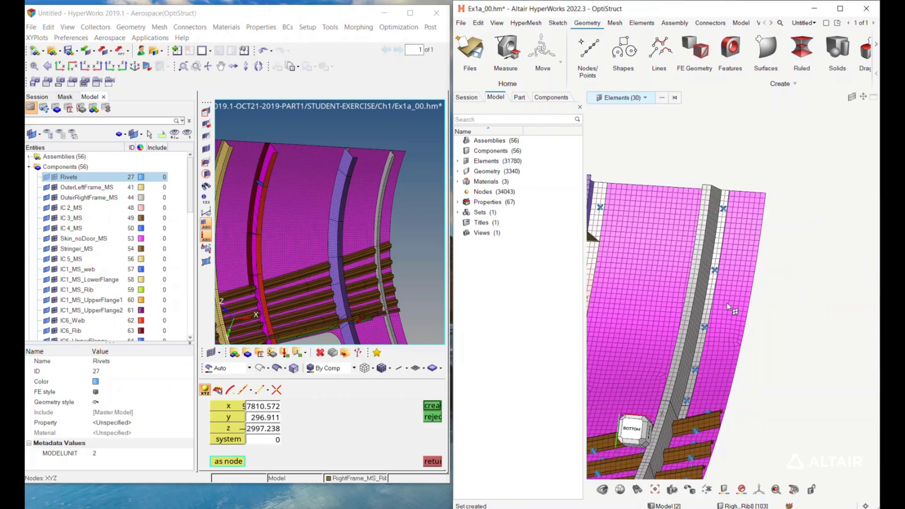
left_click(457, 213)
left_click(457, 213)
key("f")
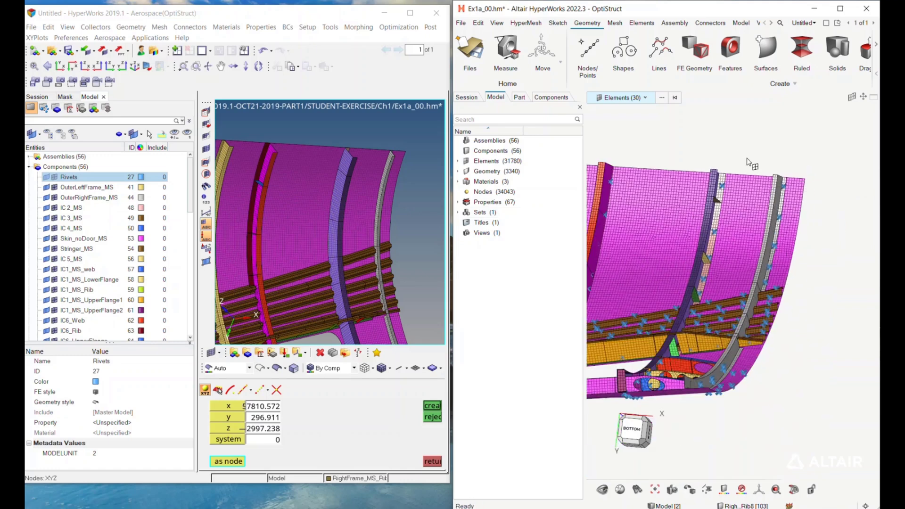
left_click_drag(777, 189, 671, 182, "ctrl")
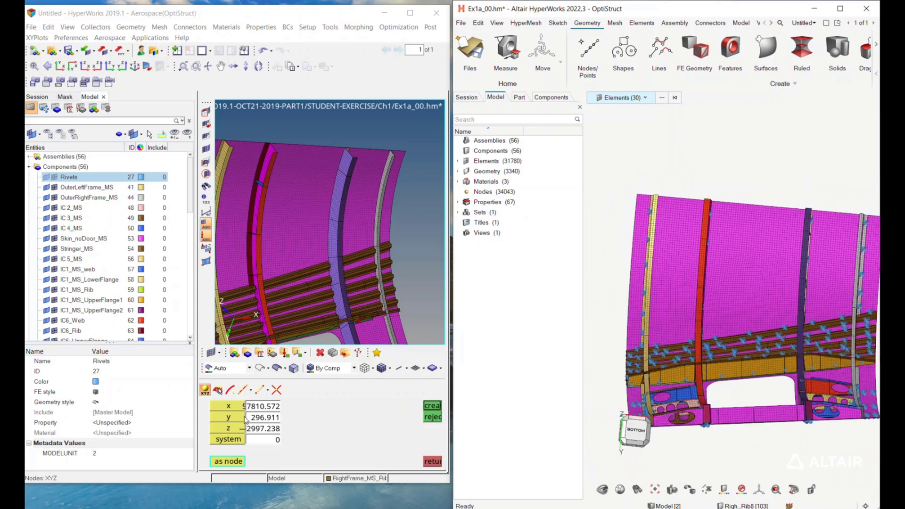
Step: Switch to HyperWorks 2019.1, open the Mask panel for elements, and review its extended element selection methods
left_click(206, 124)
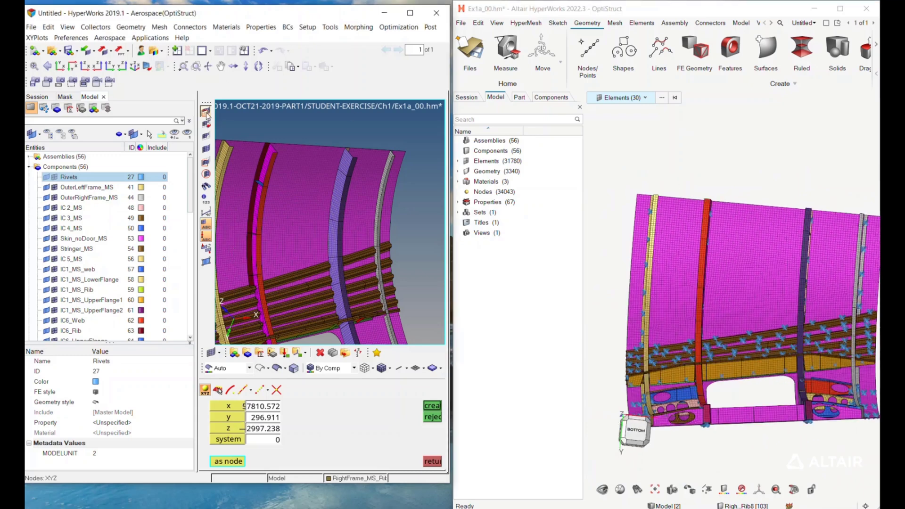
left_click(278, 396)
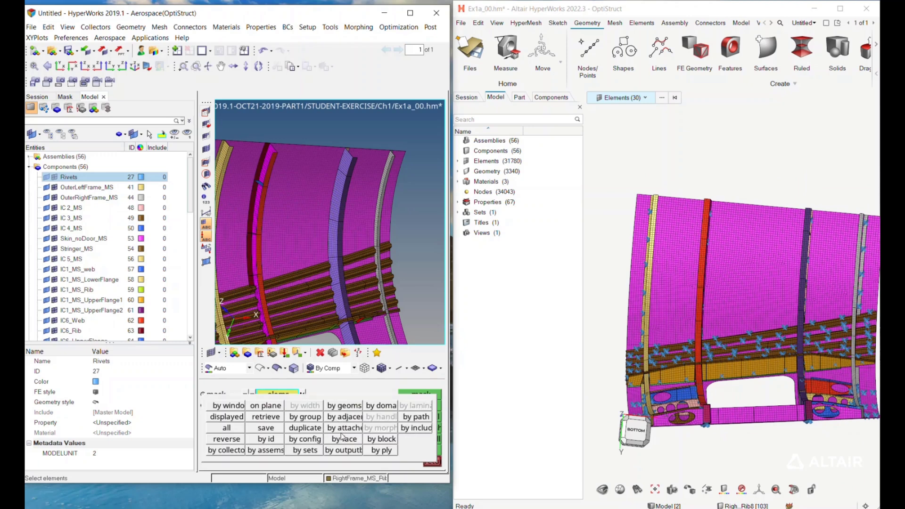
left_click(228, 430)
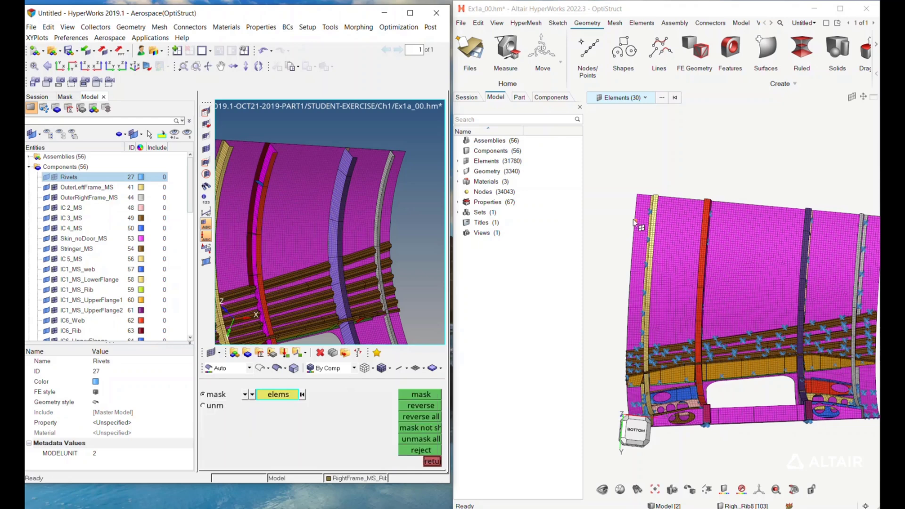
Step: Switch to HyperWorks 2022.3, clear the element selection, and set Advanced Selection to By Edge, moving its dialog clear of the model's upper edge
left_click(697, 156)
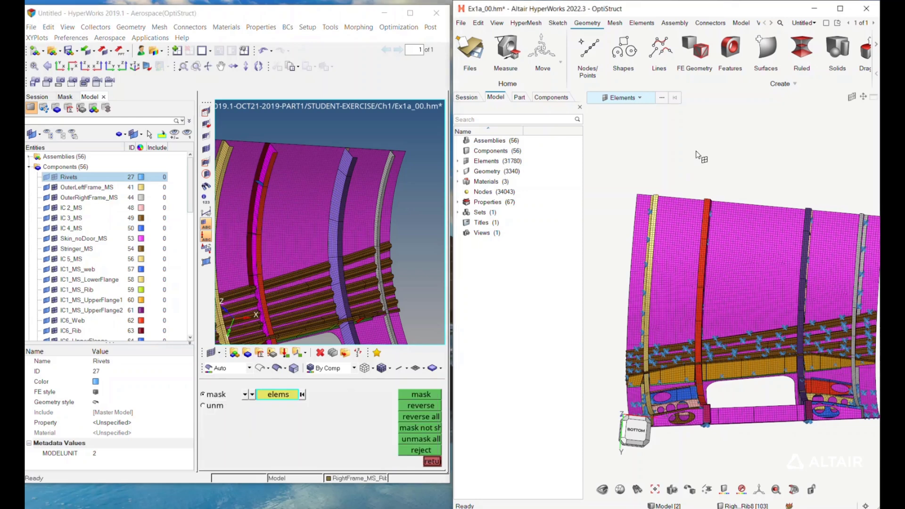
left_click(661, 98)
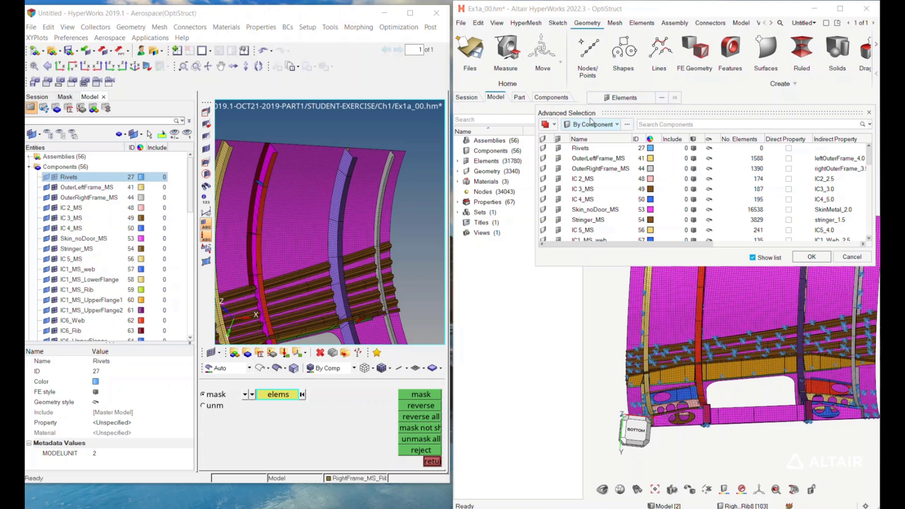
left_click(613, 126)
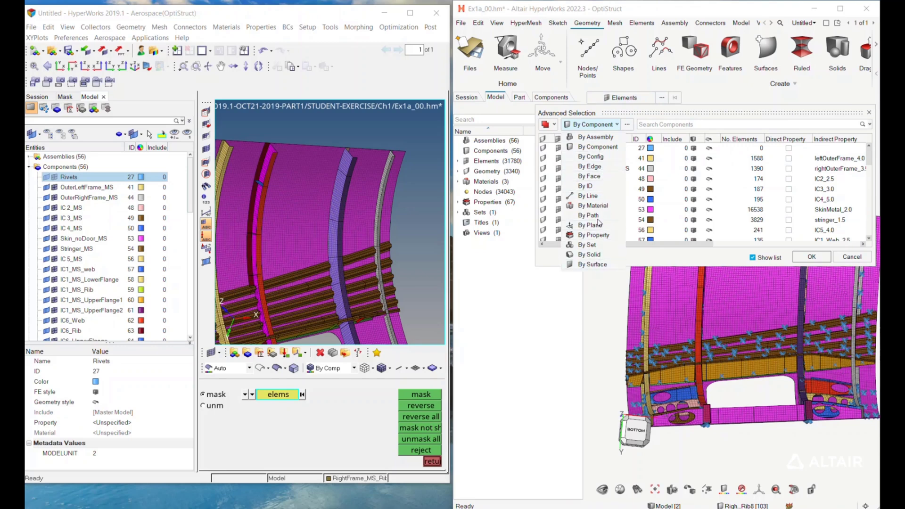
left_click(606, 168)
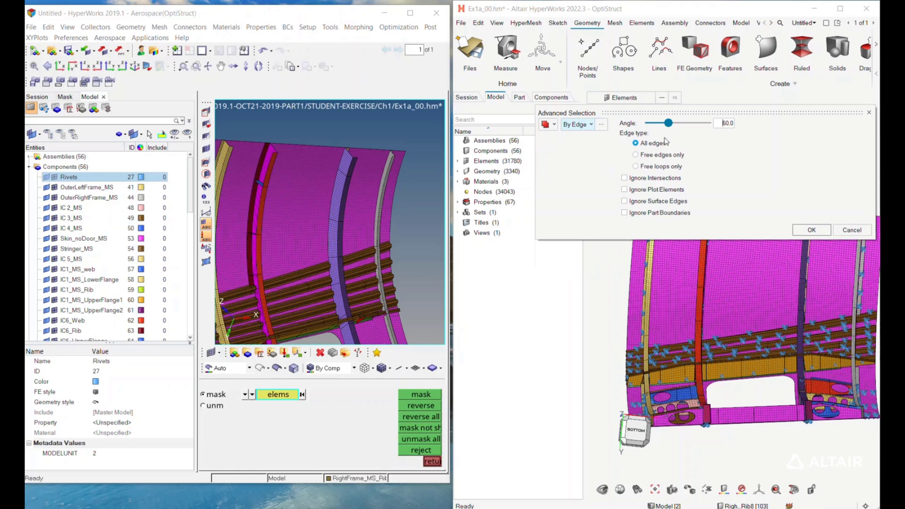
left_click_drag(704, 109, 628, 377)
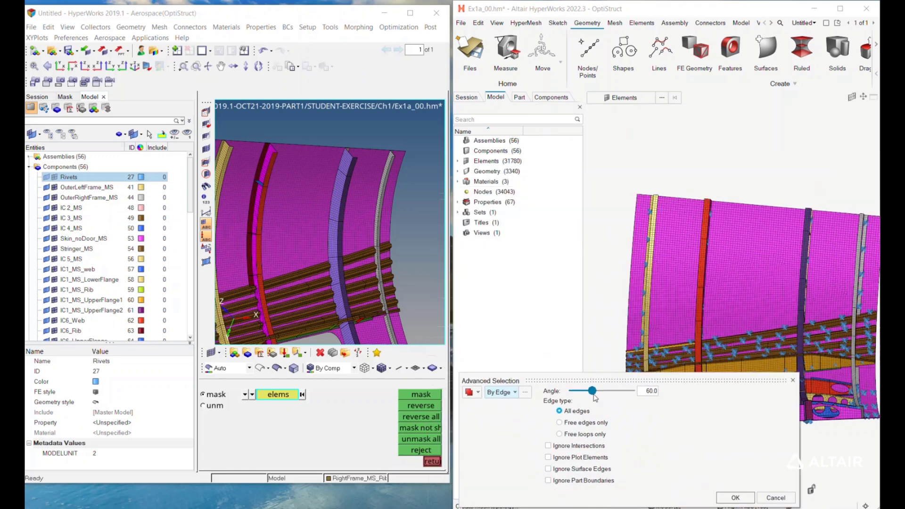
Step: Select the element rows along the skin's upper edge and the adjoining side edge with the 60-degree angle and All edges
scroll(663, 257, "up", 4)
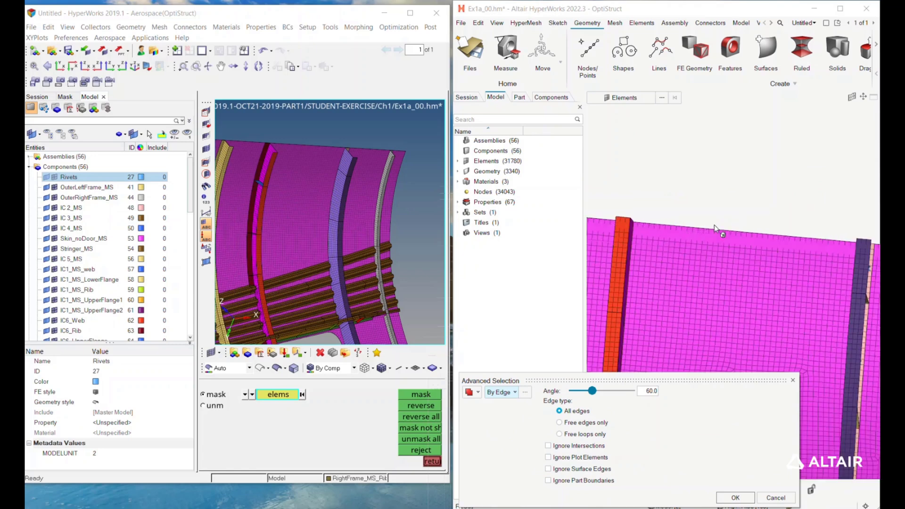
middle_click_drag(800, 238, 799, 209)
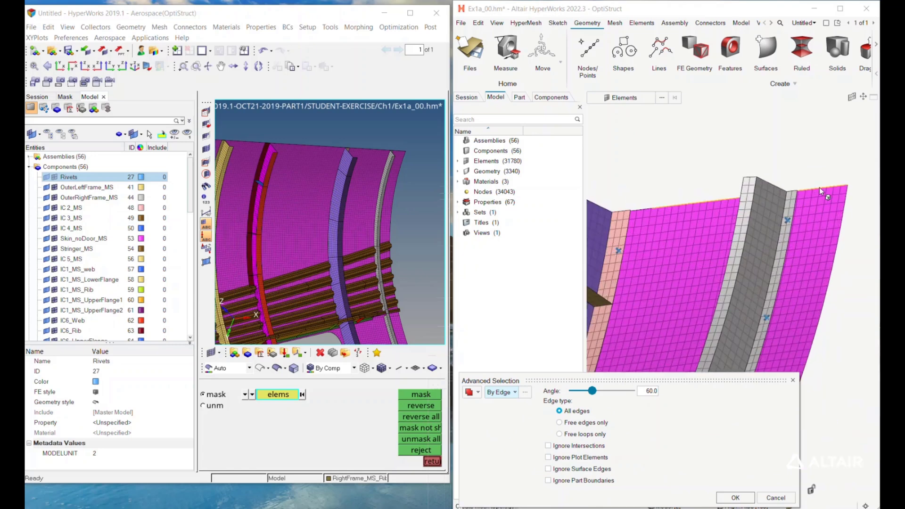
left_click(847, 194)
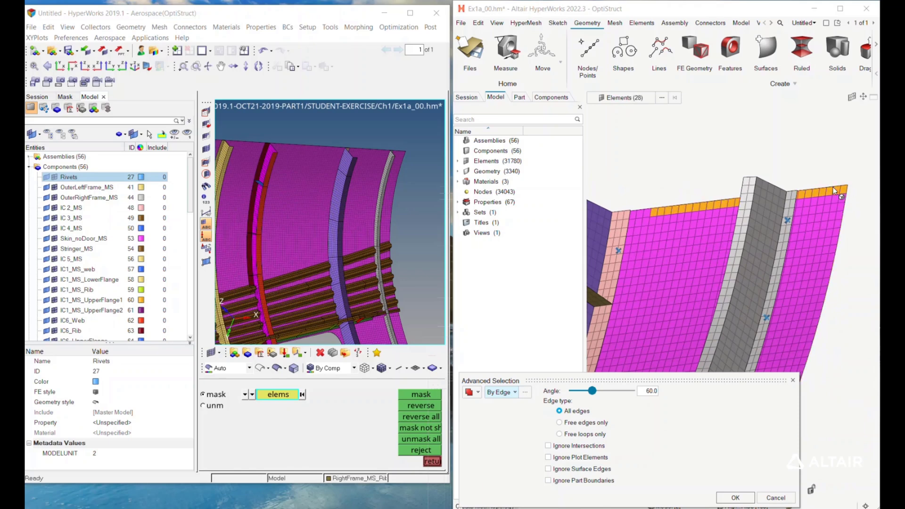
middle_click_drag(834, 193, 737, 170)
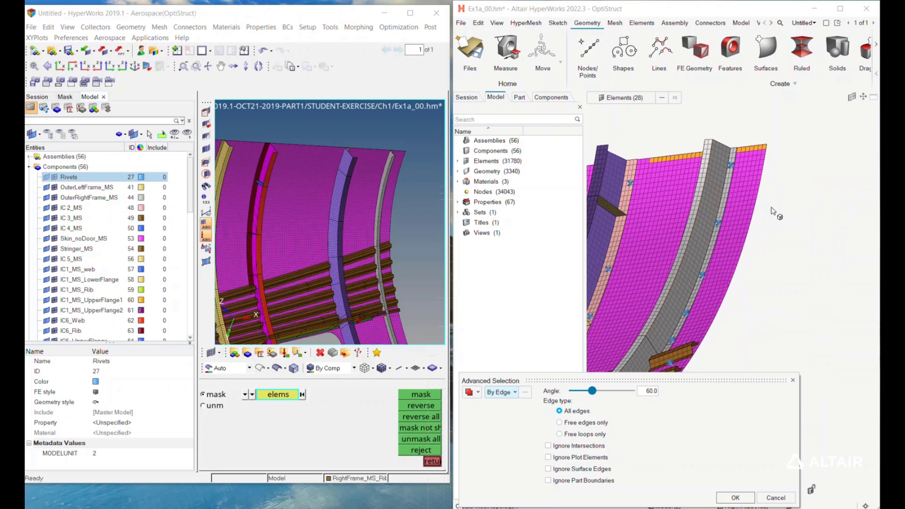
left_click(765, 172)
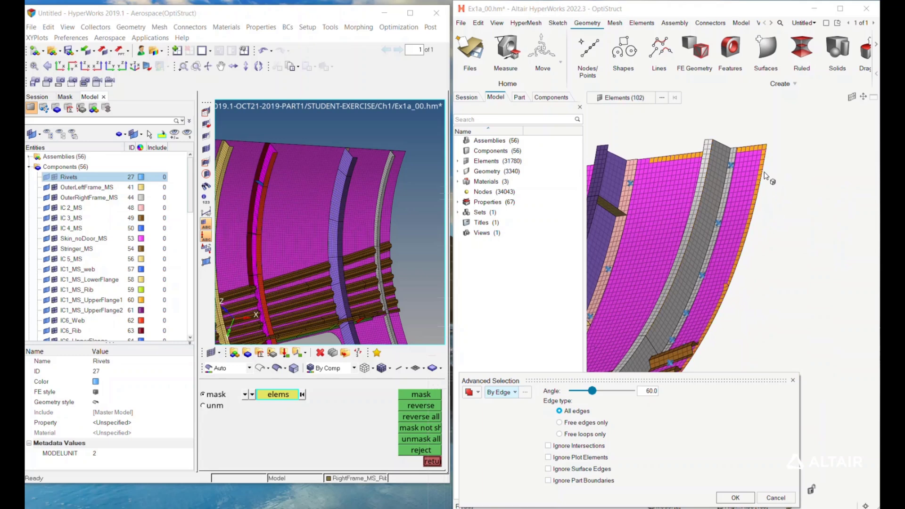
Step: Set the edge selection angle to 131, limit the selection to part of the skin's side edge, and accept it
middle_click_drag(764, 203, 780, 209)
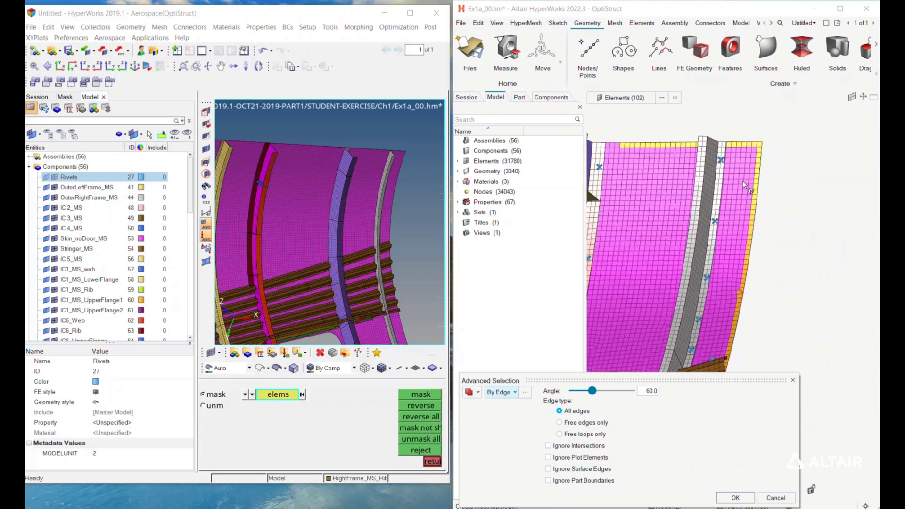
middle_click_drag(742, 180, 737, 252)
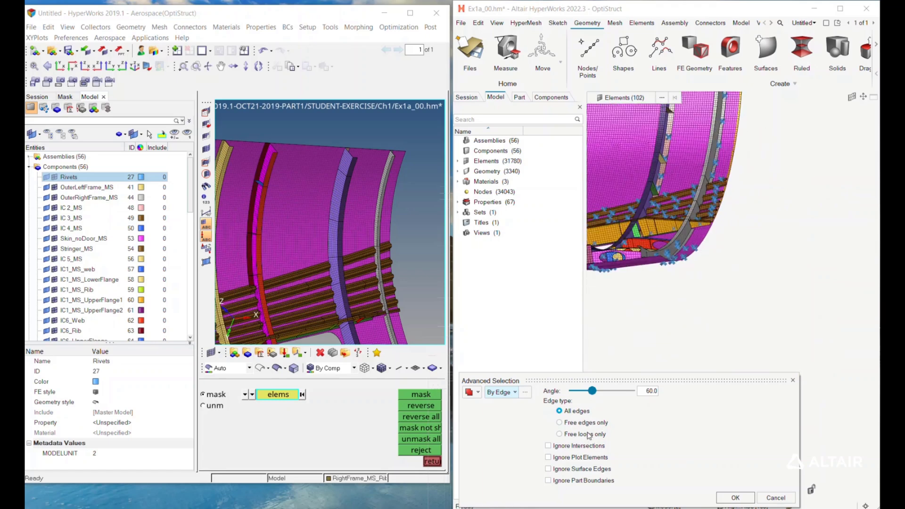
middle_click_drag(683, 288, 766, 319)
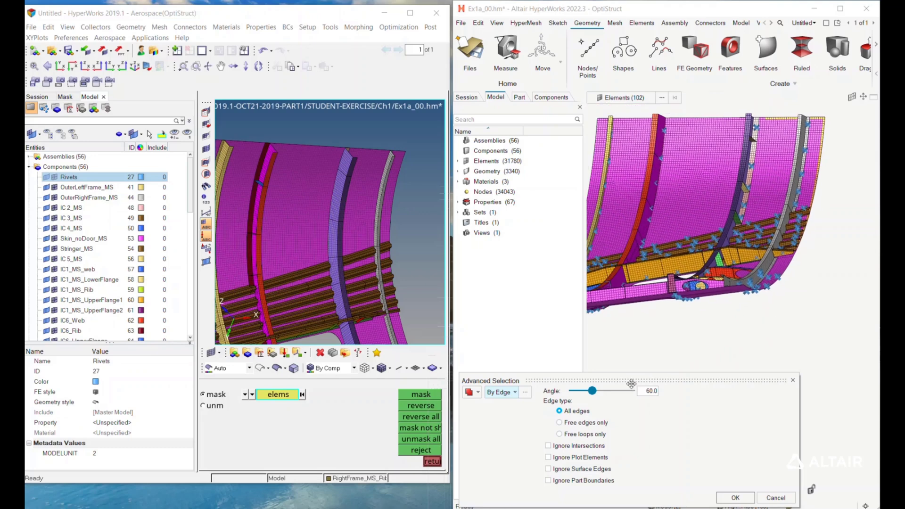
left_click_drag(591, 391, 614, 391)
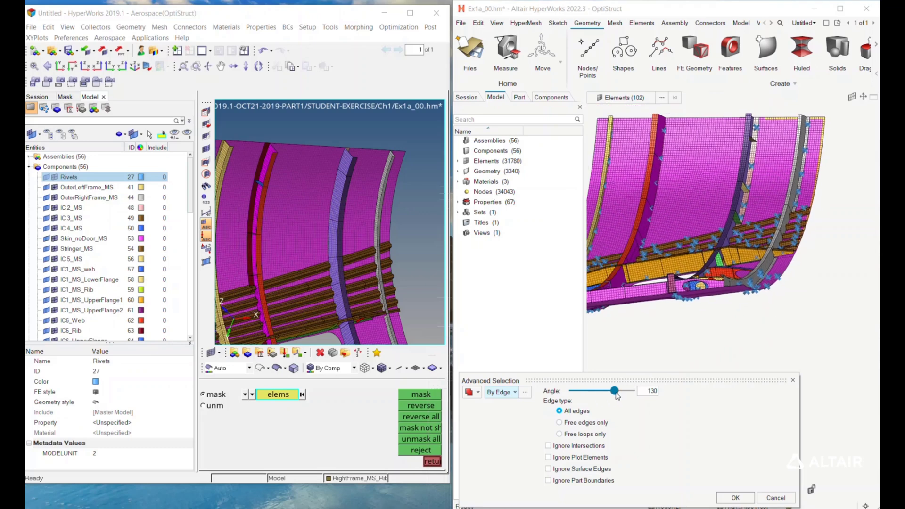
left_click(793, 264)
middle_click_drag(799, 269, 810, 282)
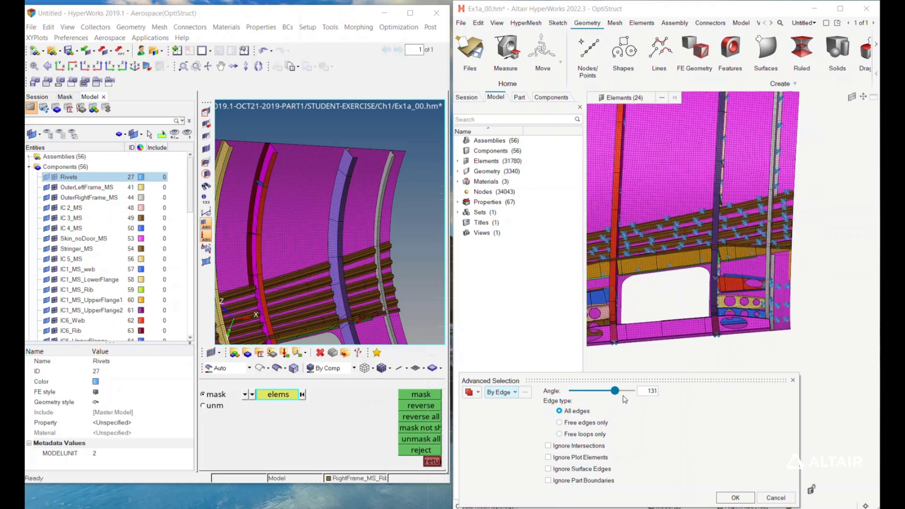
left_click(741, 497)
Step: Expand the selected side-edge row to its adjacent elements, and clear the element selection
middle_click_drag(697, 184, 745, 245)
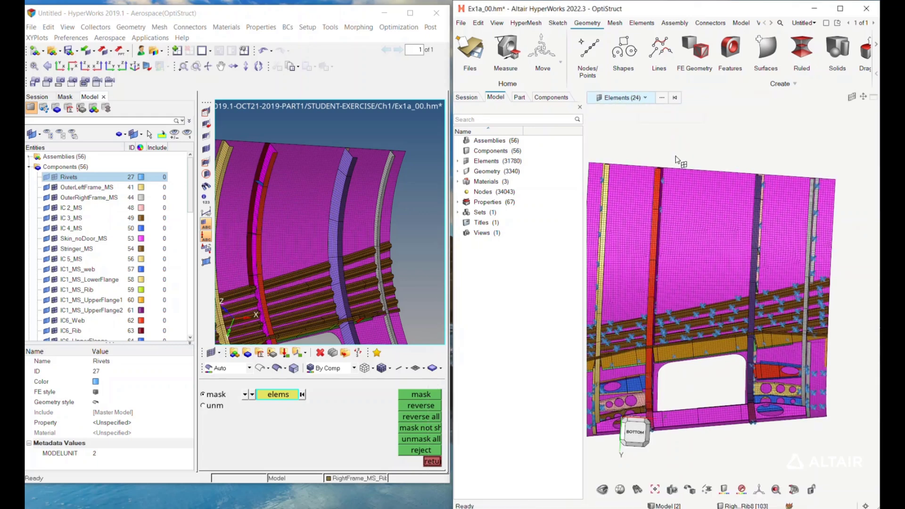
scroll(829, 342, "up", 5)
scroll(830, 342, "up", 3)
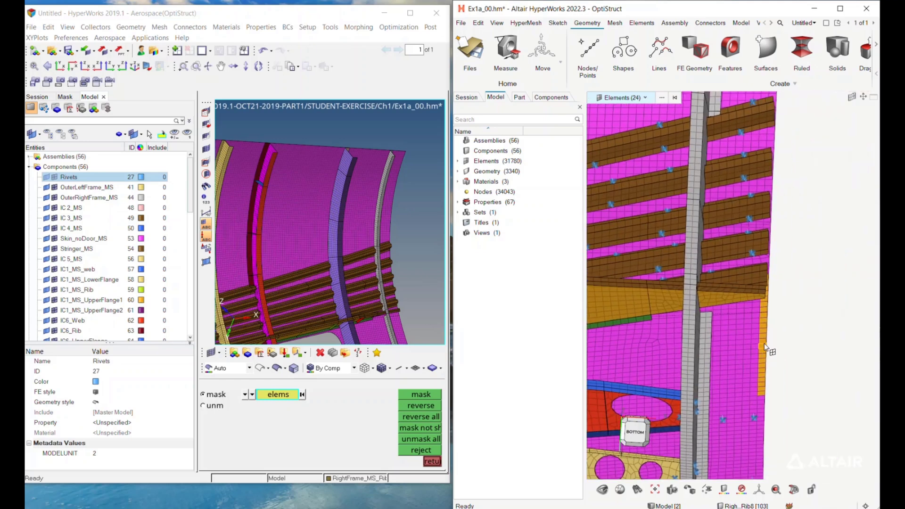
right_click(768, 342)
mouse_move(814, 383)
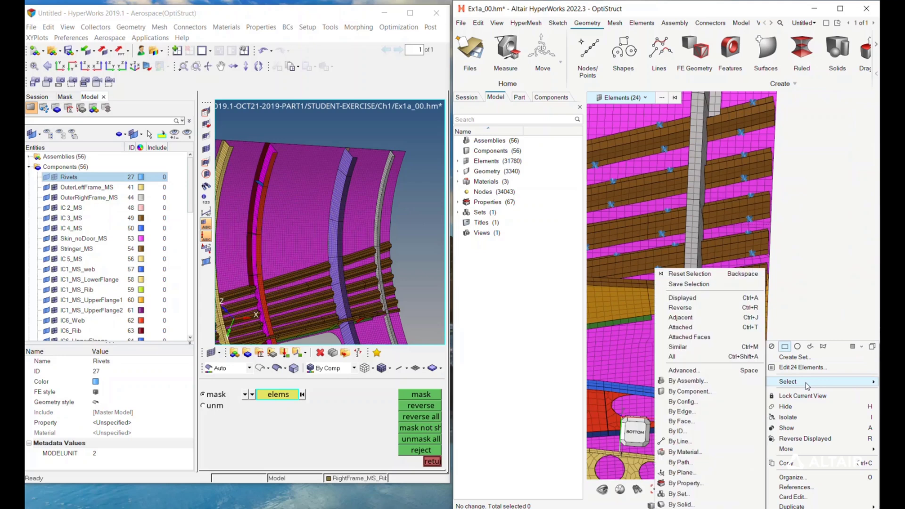
left_click(713, 318)
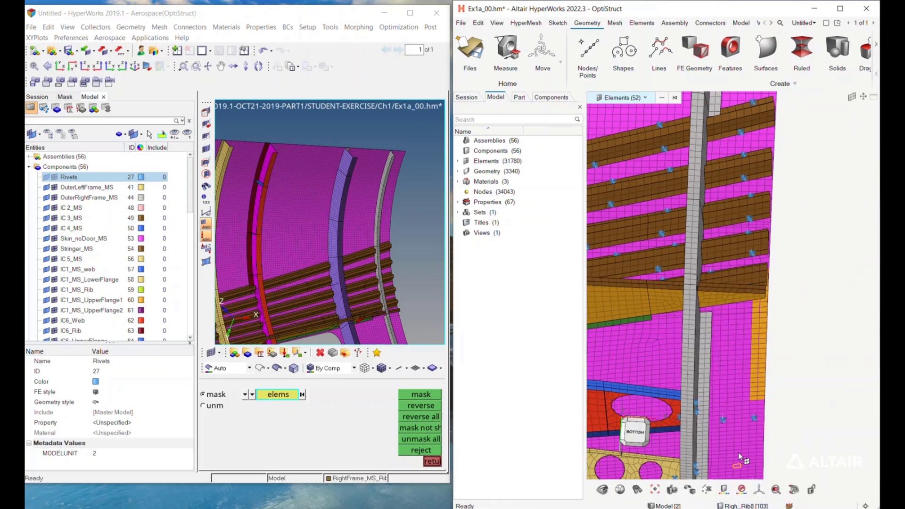
scroll(756, 335, "down", 5)
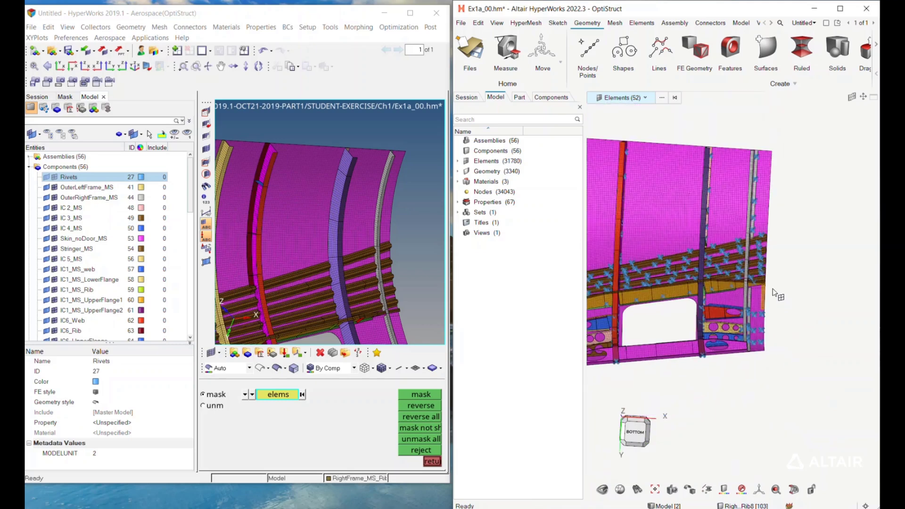
middle_click_drag(786, 293, 826, 313)
left_click(717, 147)
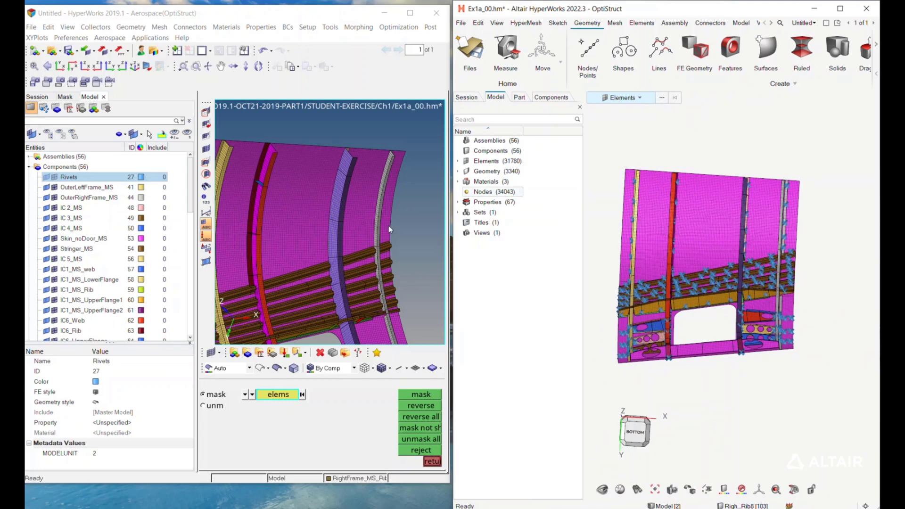
mouse_move(696, 146)
middle_mouse_down()
mouse_move(728, 152)
mouse_move(697, 149)
middle_mouse_up()
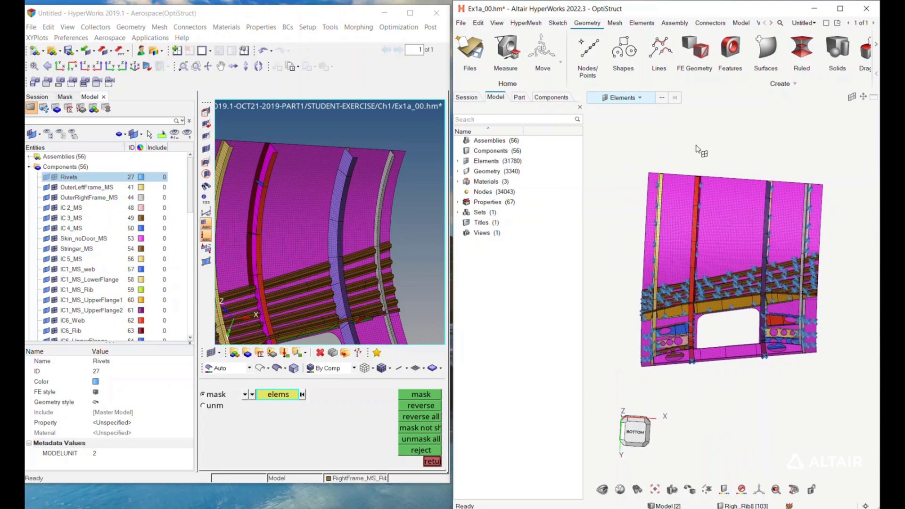
Step: Select the row of elements along the skin's upper edge, and clear the selection
left_click(639, 98)
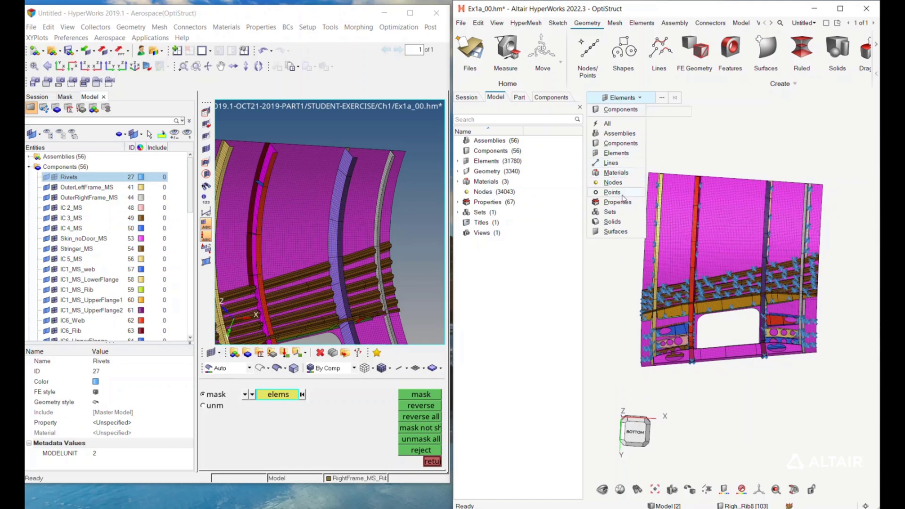
left_click(648, 165)
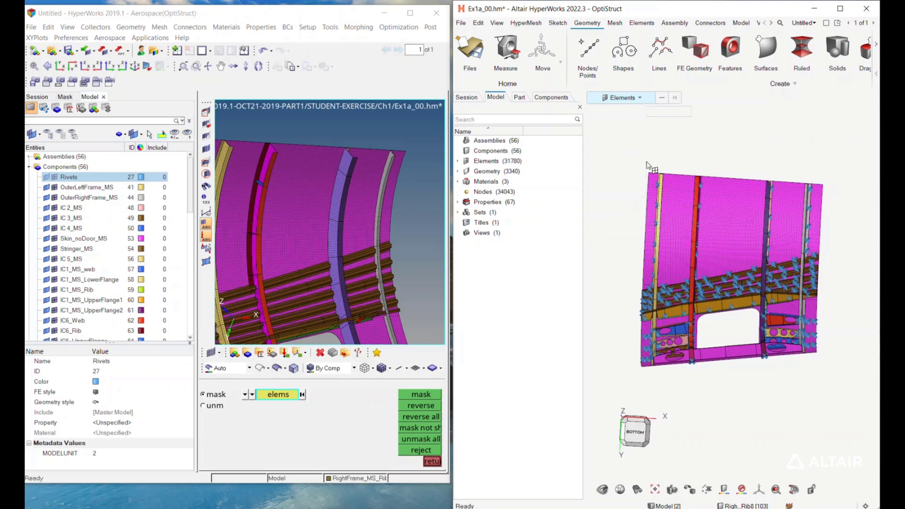
scroll(662, 160, "up", 4)
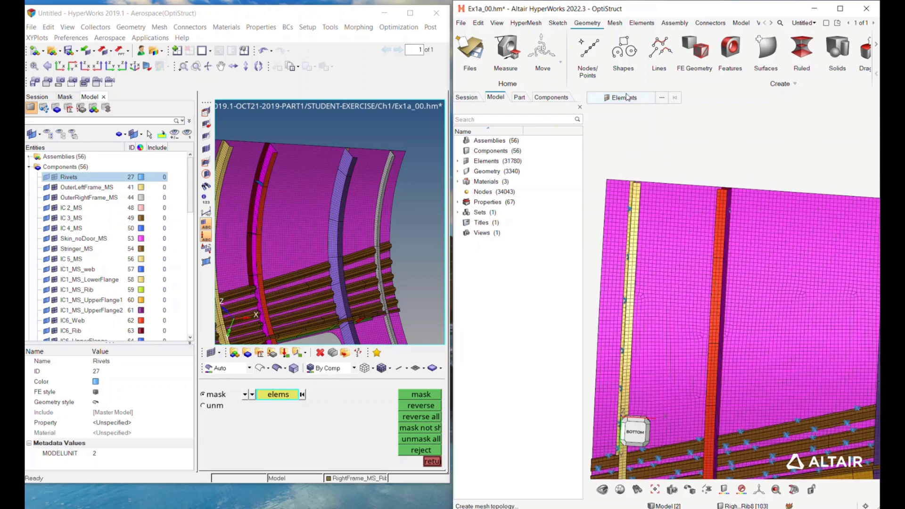
left_click(660, 202)
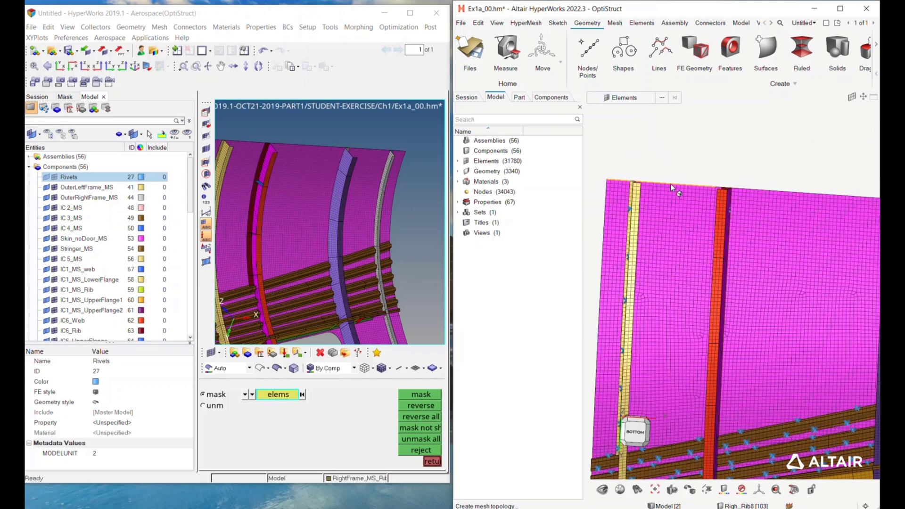
scroll(670, 184, "up", 3)
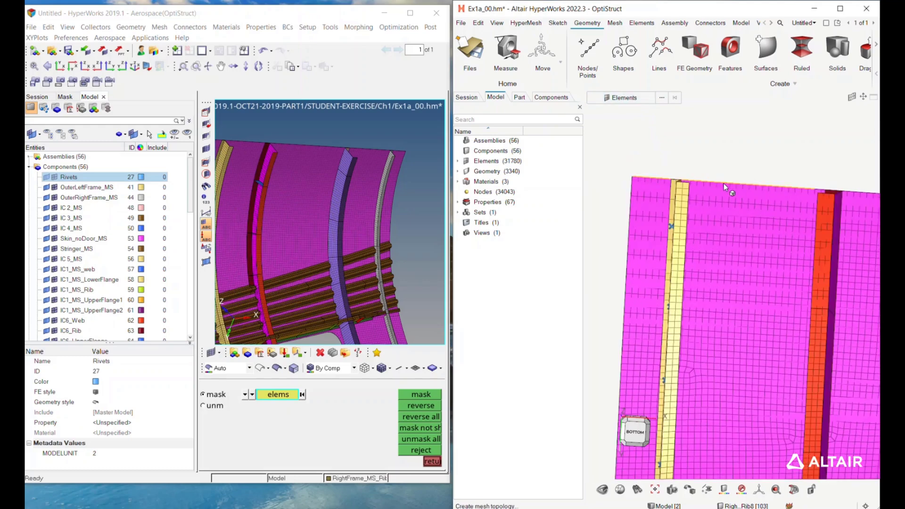
left_click(725, 184)
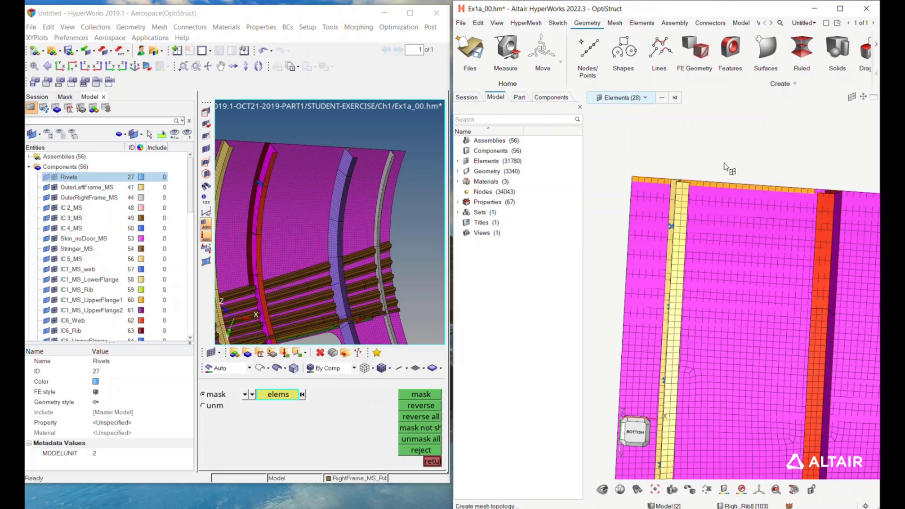
key("Escape")
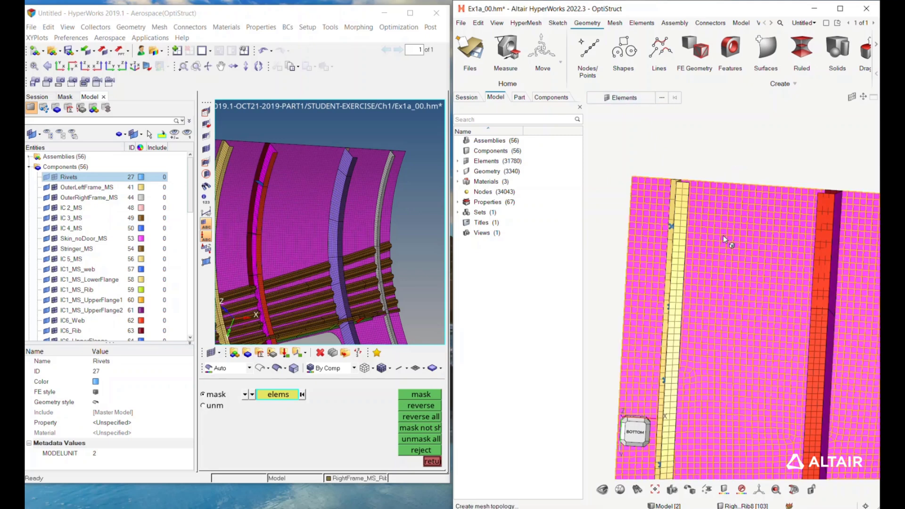
Step: Select all elements of the skin surface at once, and reset the element selection
left_click(723, 235)
scroll(741, 222, "down", 3)
scroll(665, 199, "down", 3)
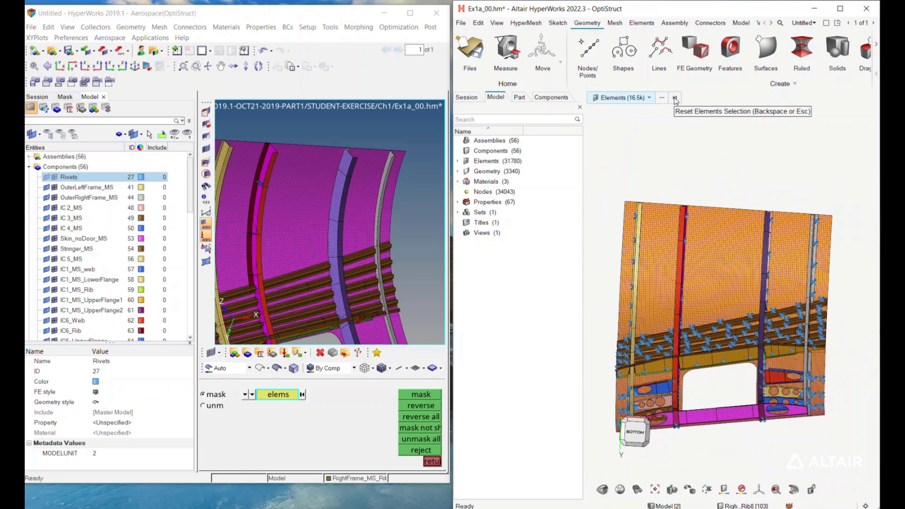
left_click(675, 98)
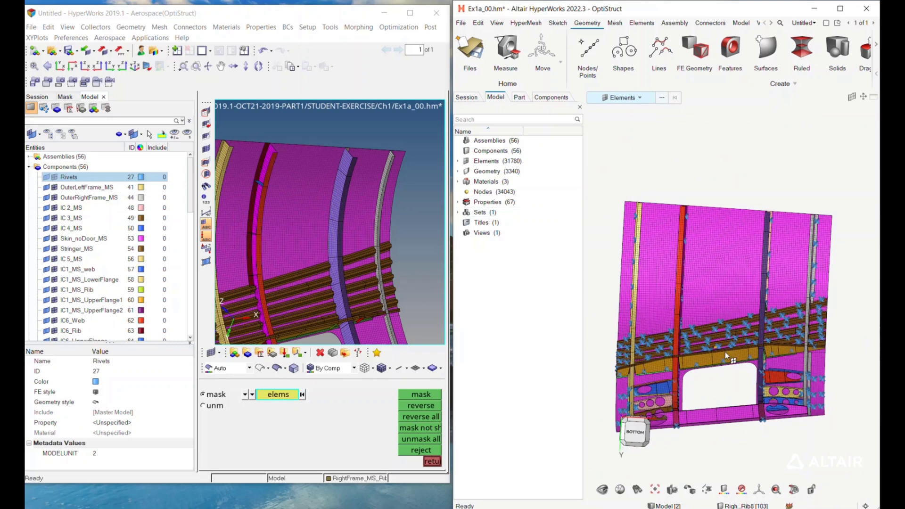
Step: Set the selection entity to Nodes, select a closed node loop near the skin's upper edge, and reset the selection
left_click_drag(753, 190, 721, 201, "ctrl")
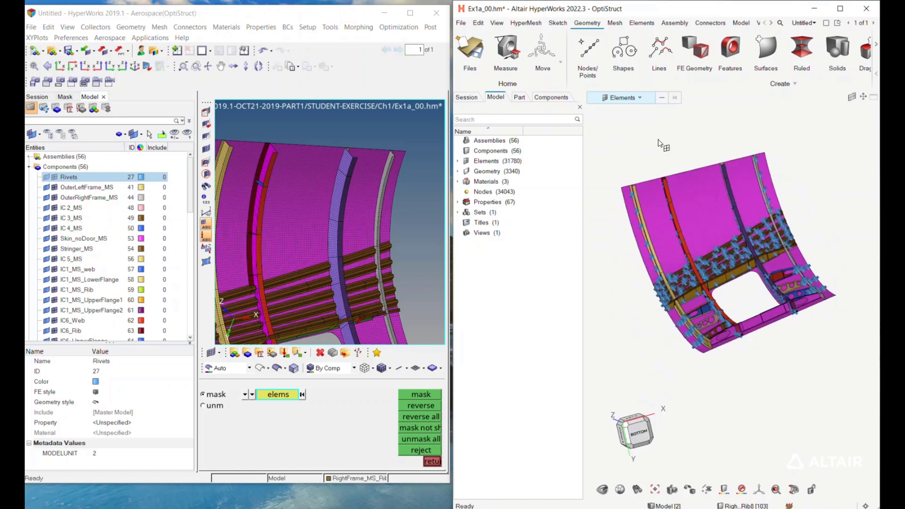
left_click(639, 102)
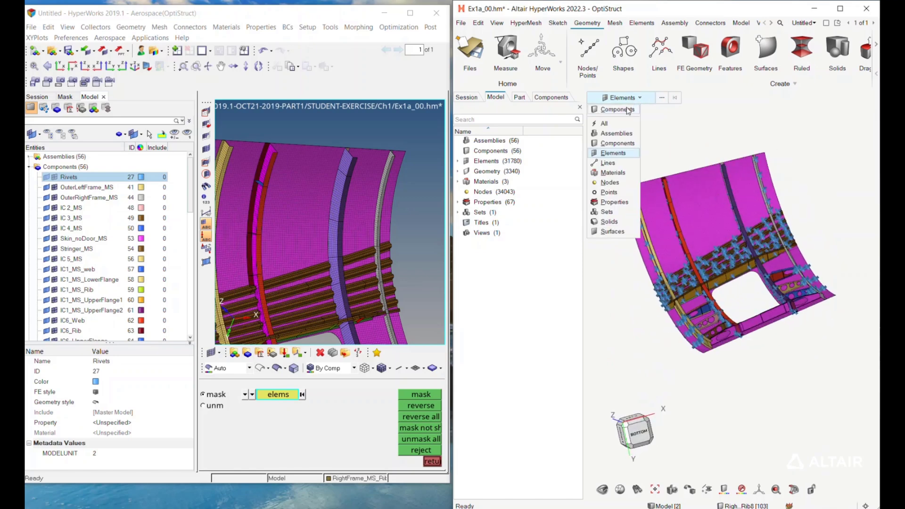
left_click(621, 187)
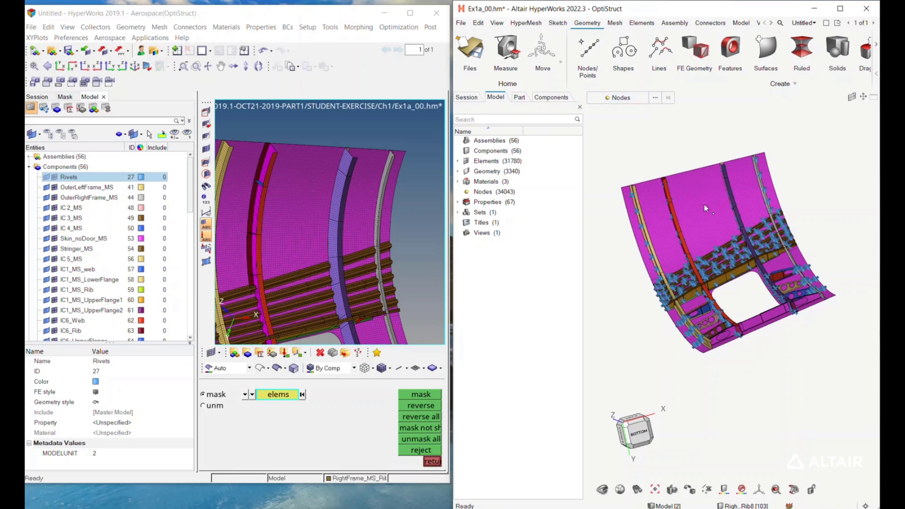
scroll(664, 164, "up", 5)
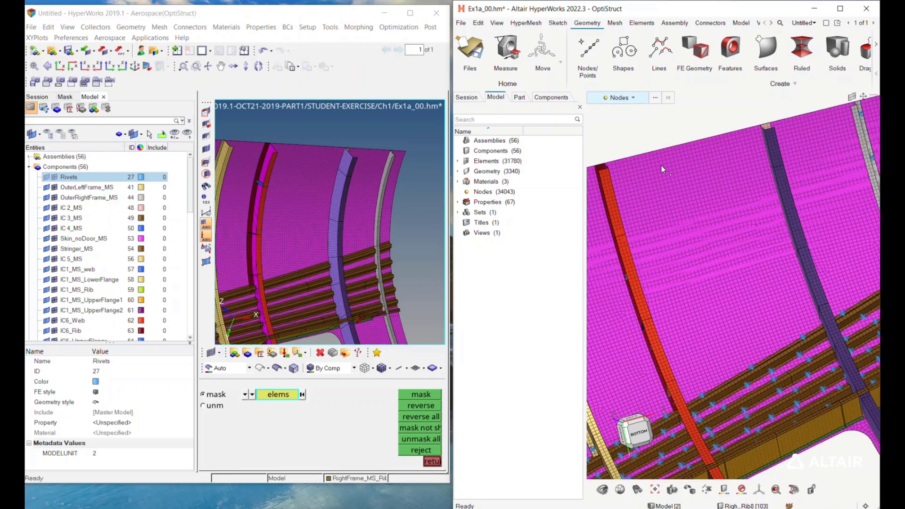
mouse_move(664, 152)
left_mouse_down()
mouse_move(672, 190)
mouse_move(724, 182)
mouse_move(732, 152)
mouse_move(702, 143)
mouse_move(671, 160)
left_mouse_up()
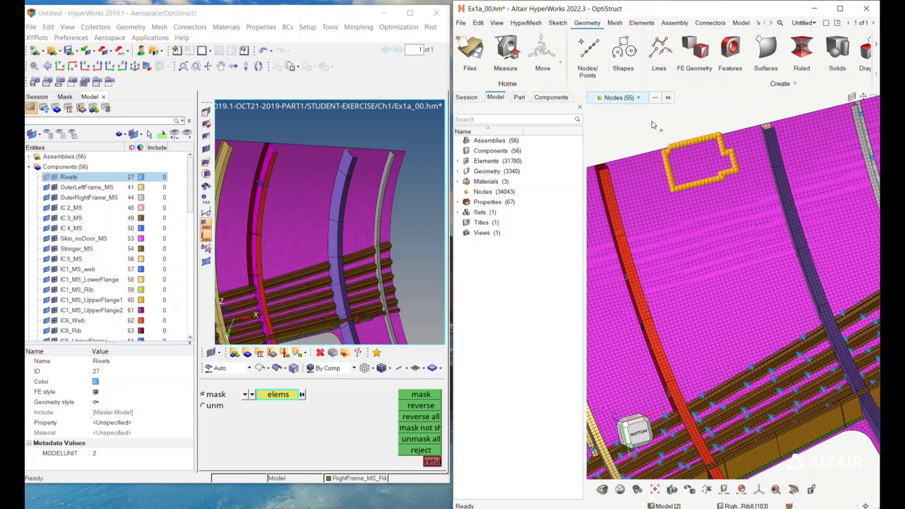
scroll(651, 123, "down", 3)
middle_click_drag(651, 123, 691, 152)
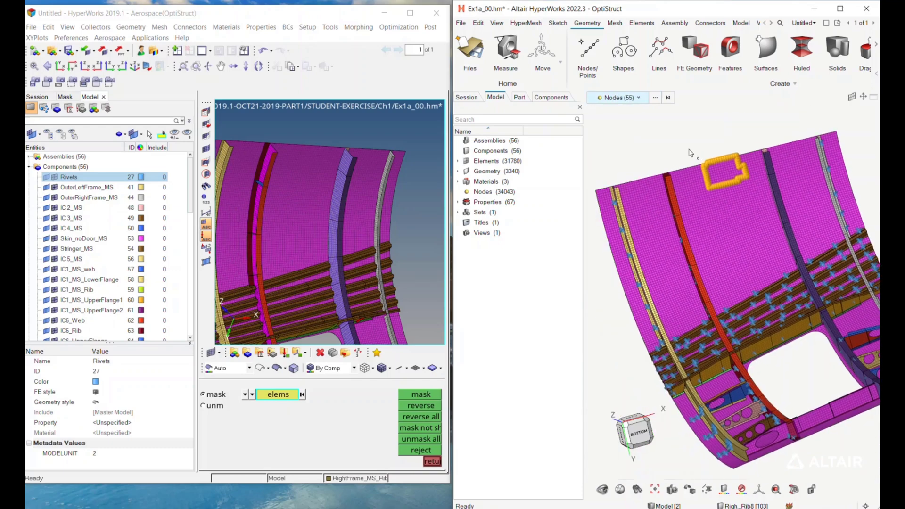
left_click(668, 97)
scroll(663, 156, "down", 3)
middle_click_drag(660, 139, 673, 198)
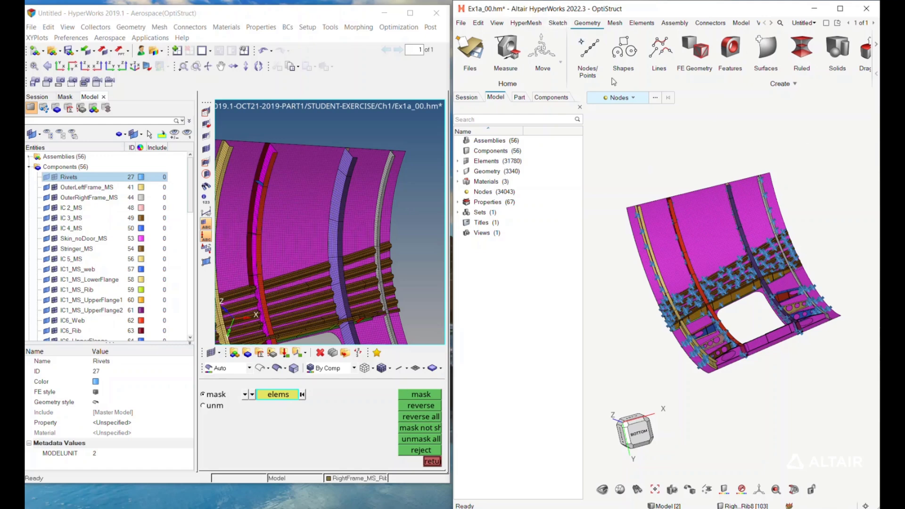
Step: Window-select an element patch near the skin's upper edge, open General 2D Mesh with it, clear the selection and return to Geometry
left_click(634, 98)
left_click(617, 117)
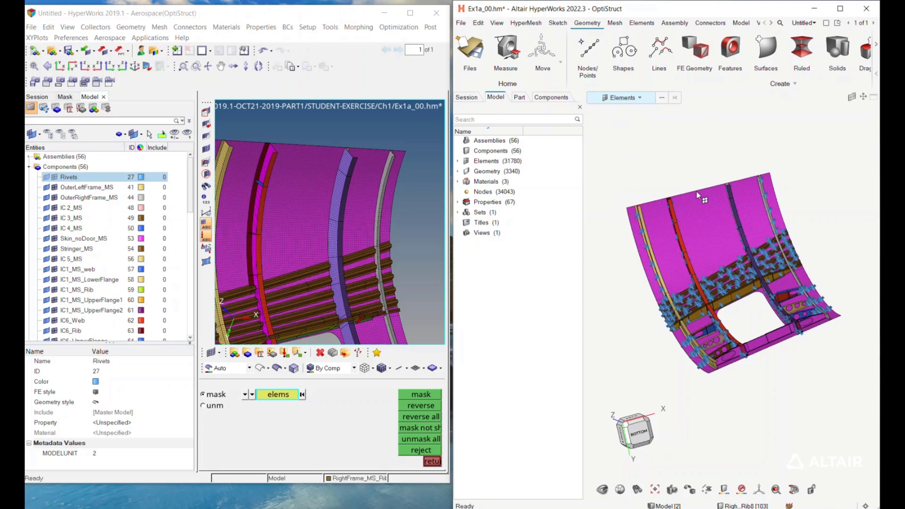
left_click_drag(689, 185, 713, 215)
scroll(688, 189, "up", 5)
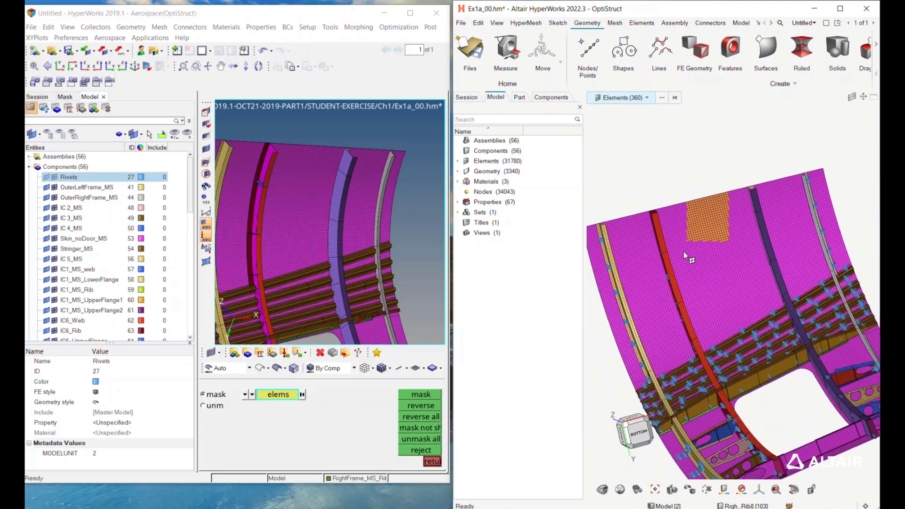
left_click(614, 23)
left_click(876, 42)
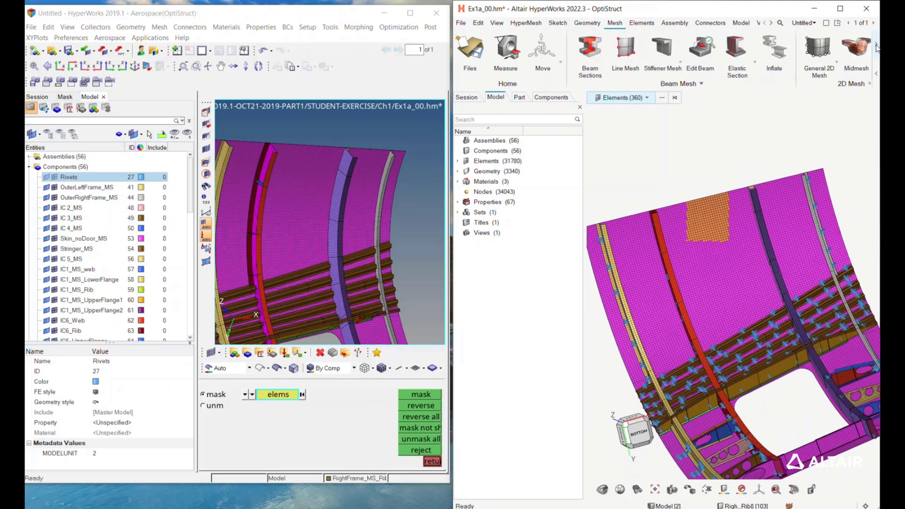
left_click(632, 59)
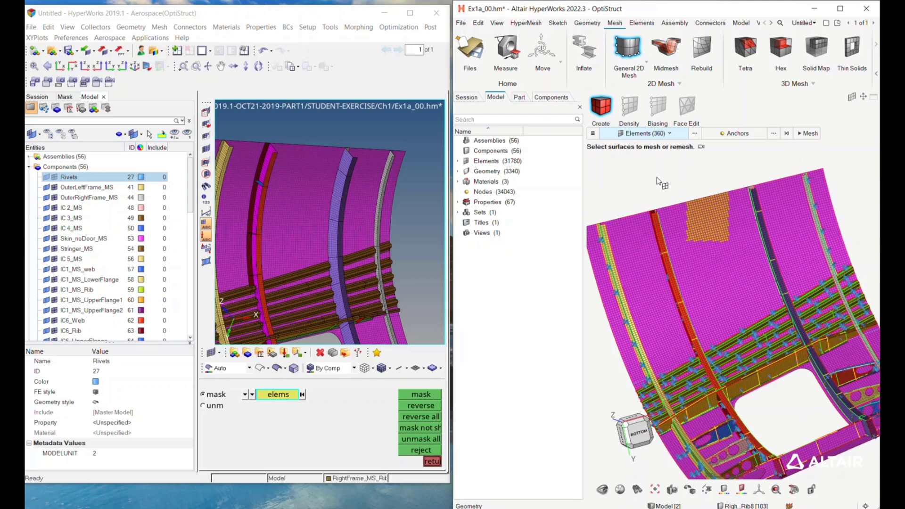
key("Escape")
right_click_drag(701, 165, 757, 165, "ctrl")
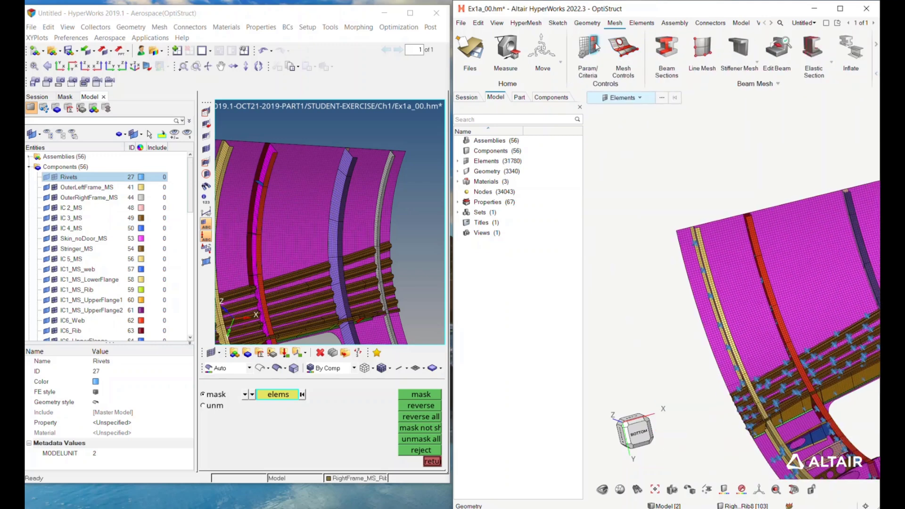
left_click(587, 22)
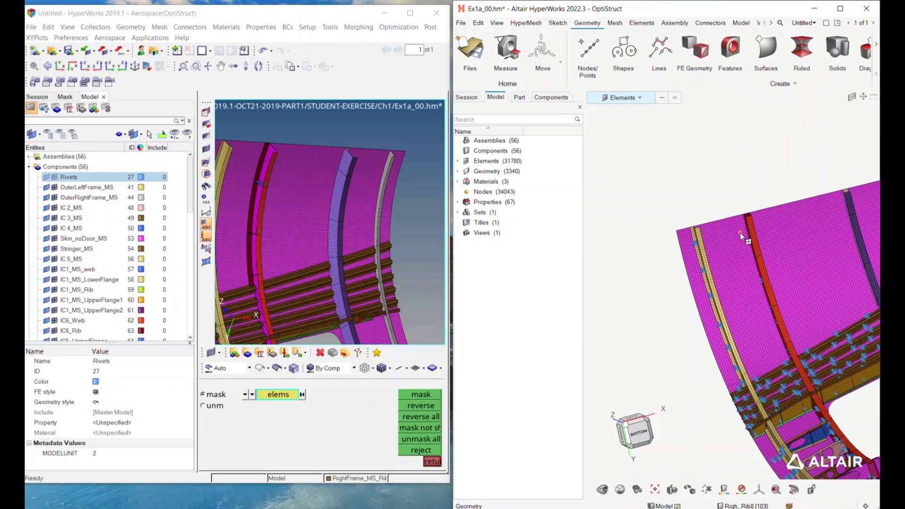
right_click_drag(743, 183, 650, 150, "ctrl")
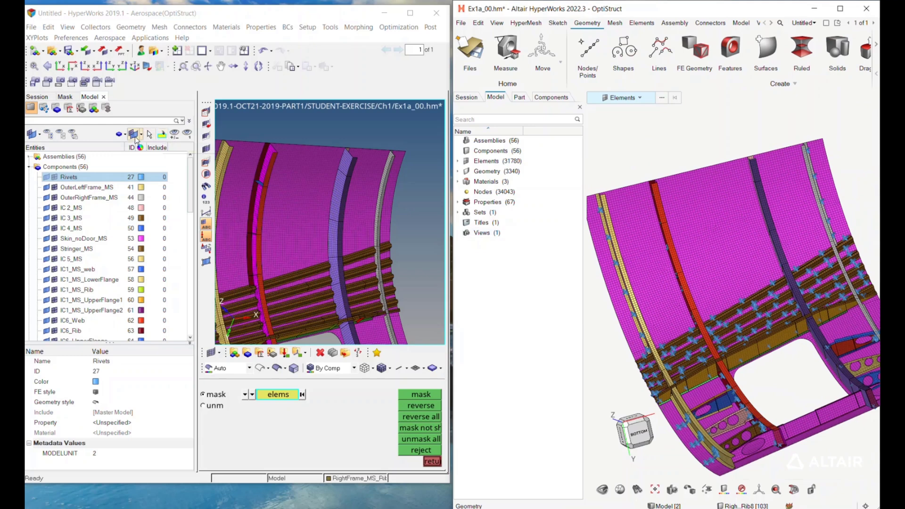
left_click(175, 135)
left_click(176, 136)
left_click(184, 136)
left_click(184, 137)
Step: Hide a window-selected patch of elements near the skin's upper edge, and undo the hiding
right_click(648, 140)
left_click_drag(671, 159, 715, 194)
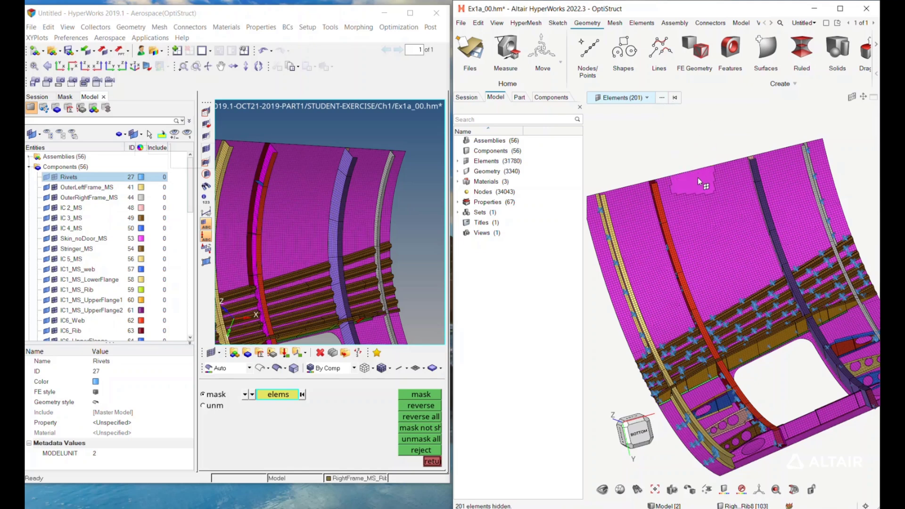
key("ctrl+z")
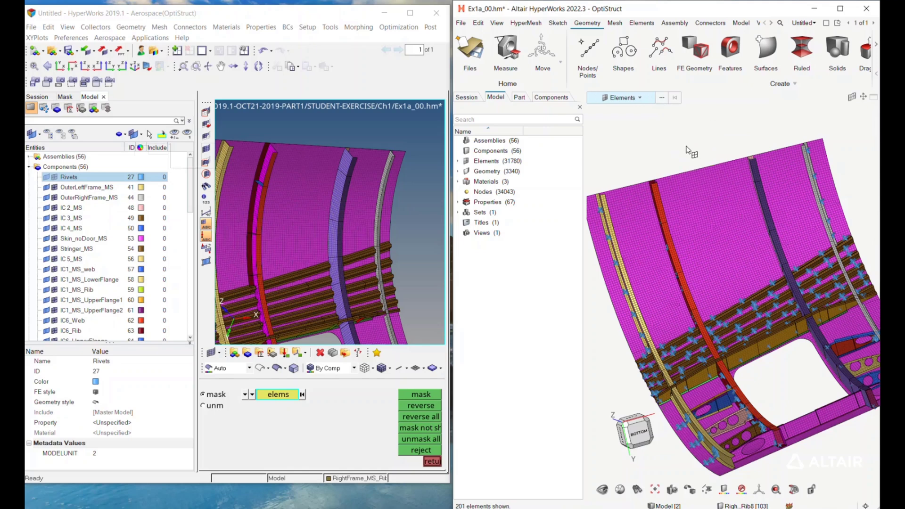
scroll(706, 160, "down", 3)
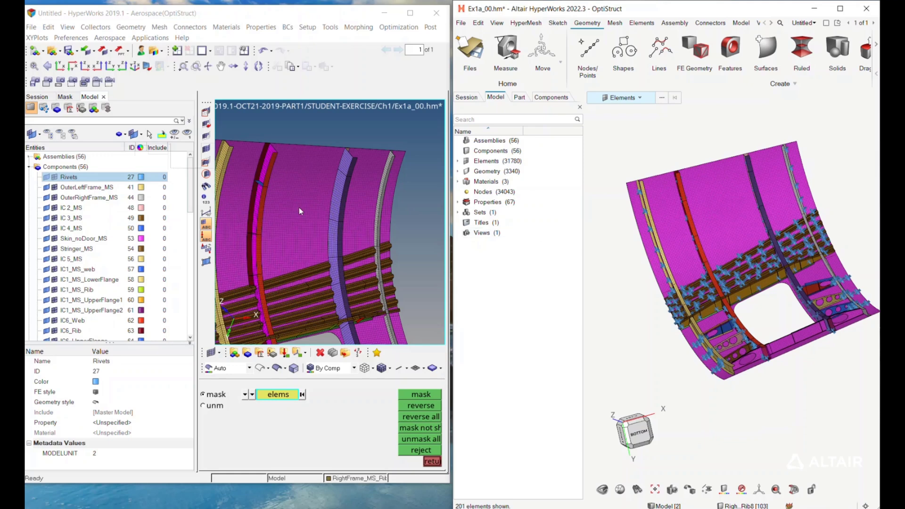
middle_click_drag(636, 151, 637, 201)
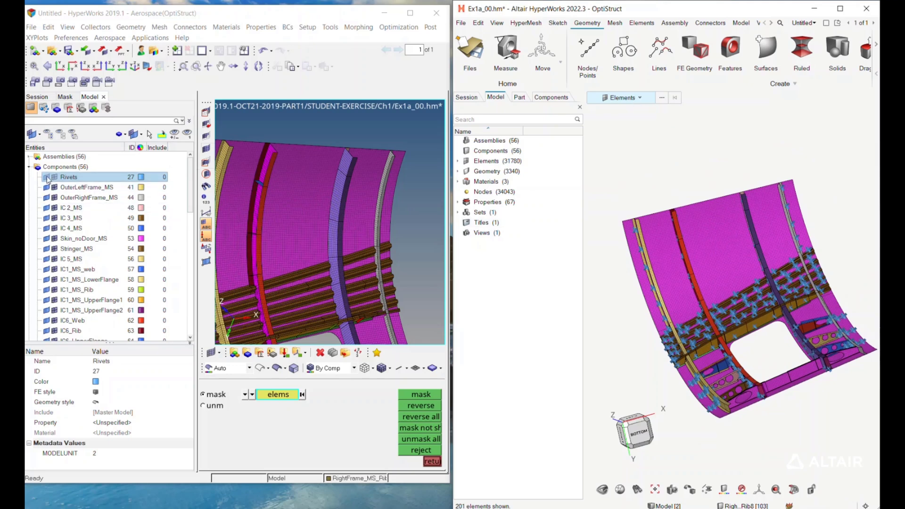
Step: Switch to HyperWorks 2019.1, review the options available for the IC 2_MS component, and collapse the Components folder
right_click(69, 210)
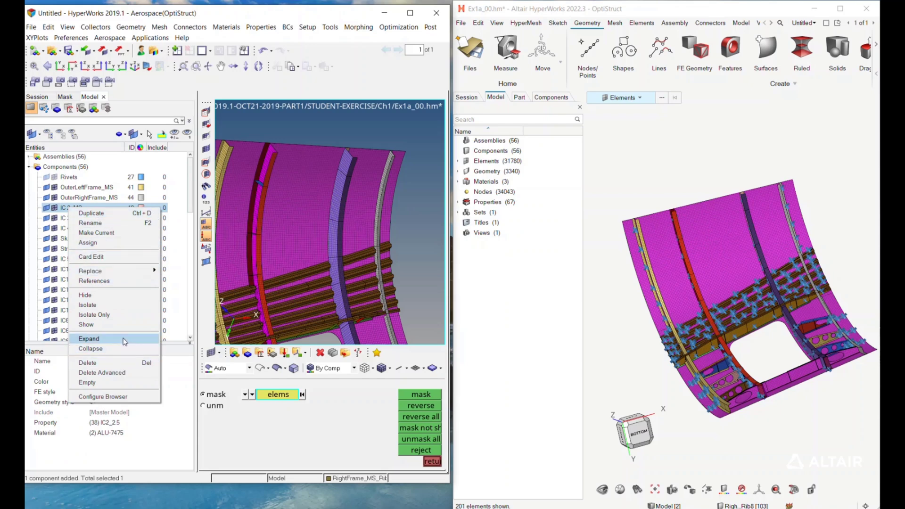
left_click(122, 383)
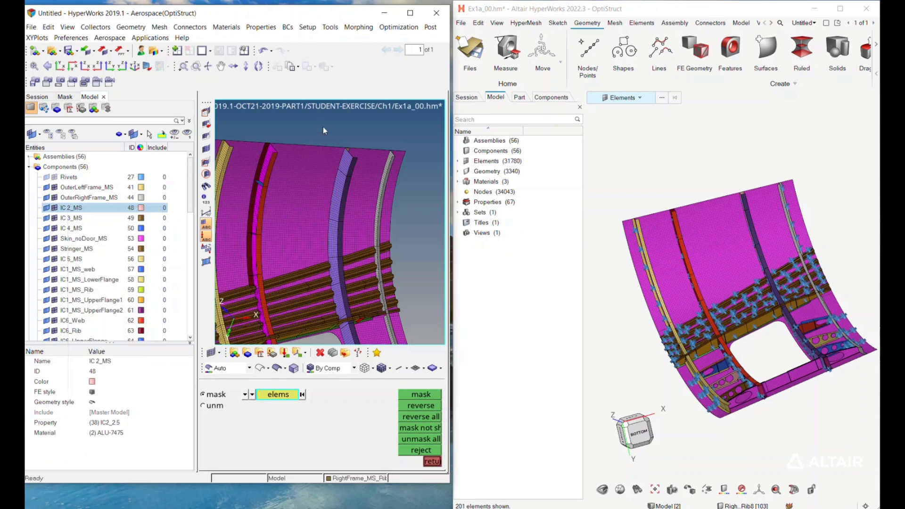
left_click(29, 167)
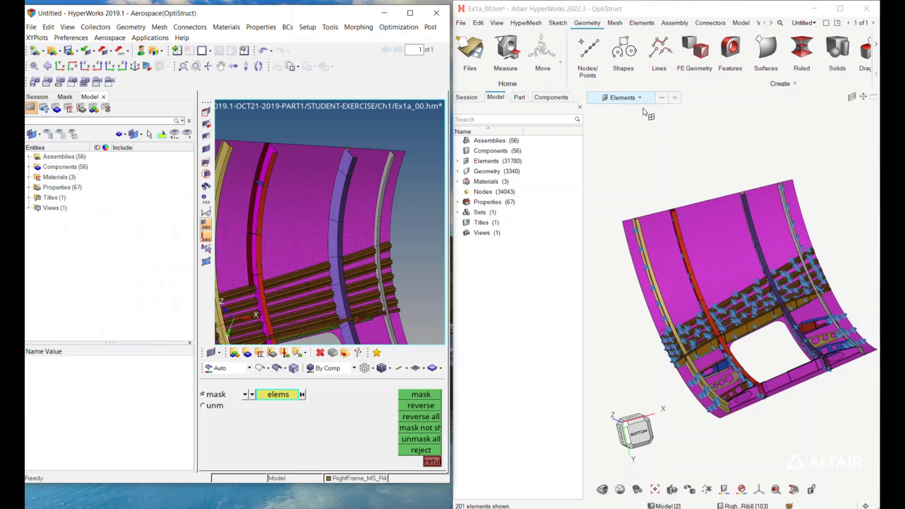
Step: Switch to HyperWorks 2022.3, select a single element near the skin's upper edge, and convert the selection to its nodes
right_click_drag(674, 171, 667, 153, "ctrl")
scroll(673, 156, "up", 6)
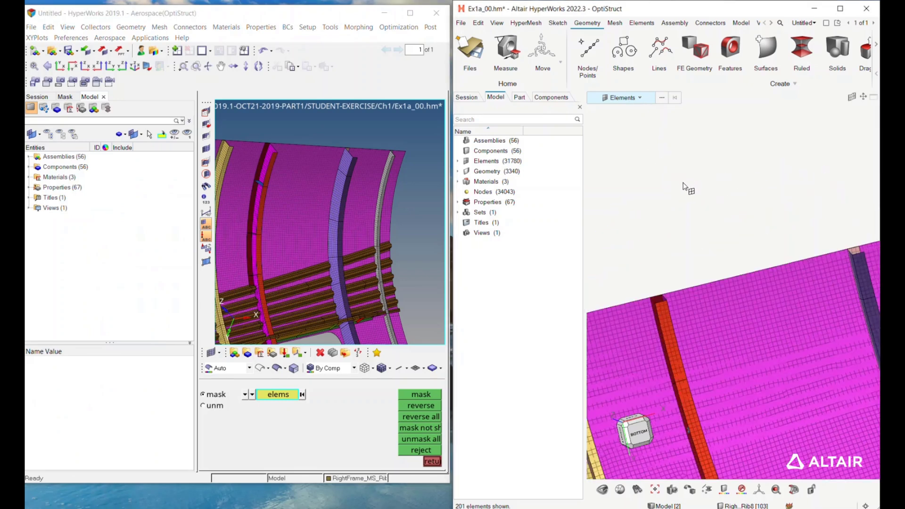
left_click(724, 246)
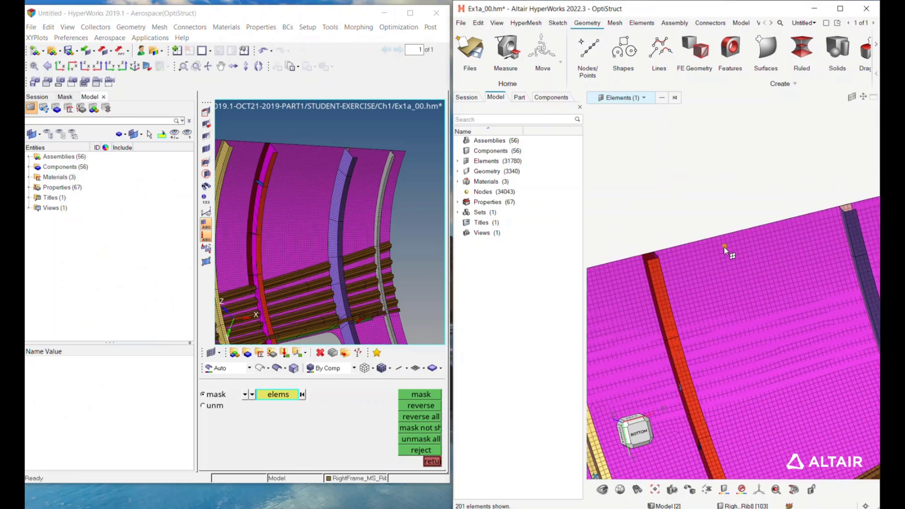
scroll(725, 248, "up", 3)
scroll(725, 247, "down", 1)
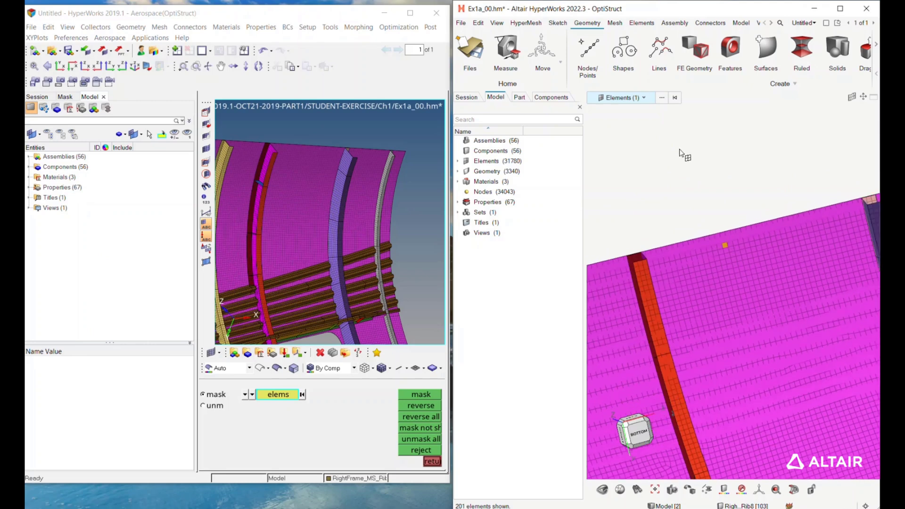
left_click(643, 98)
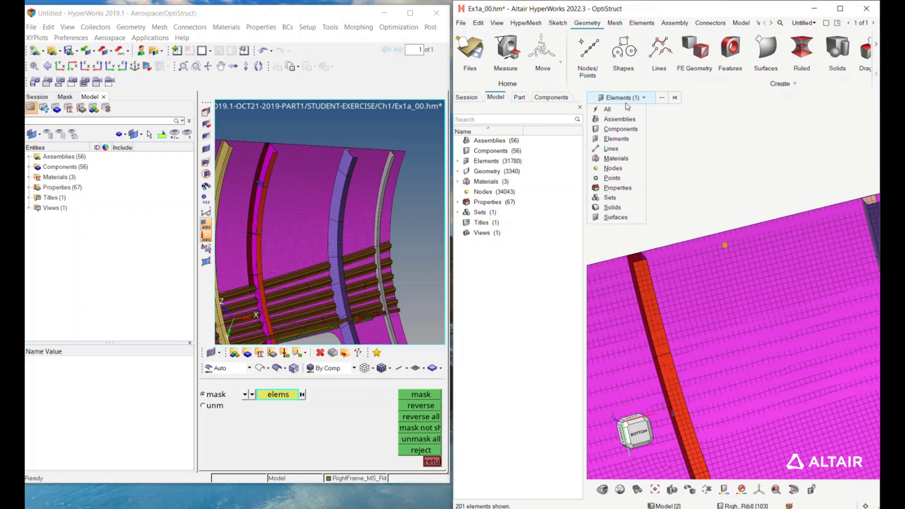
left_click(620, 172)
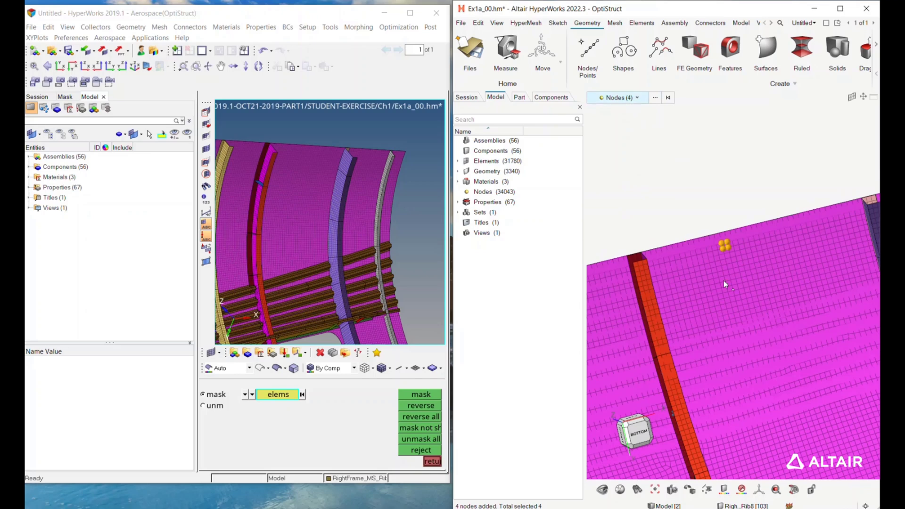
scroll(728, 245, "up", 5)
scroll(728, 261, "down", 2)
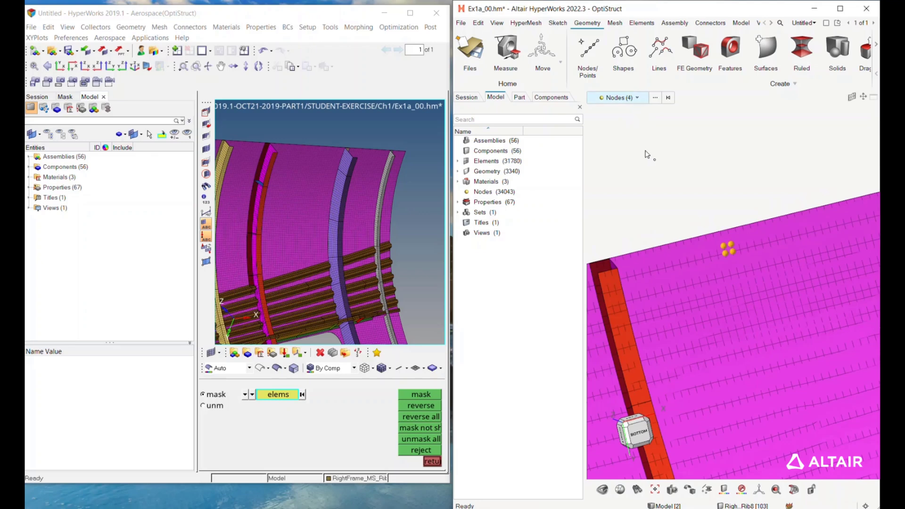
right_click_drag(677, 175, 705, 254, "ctrl")
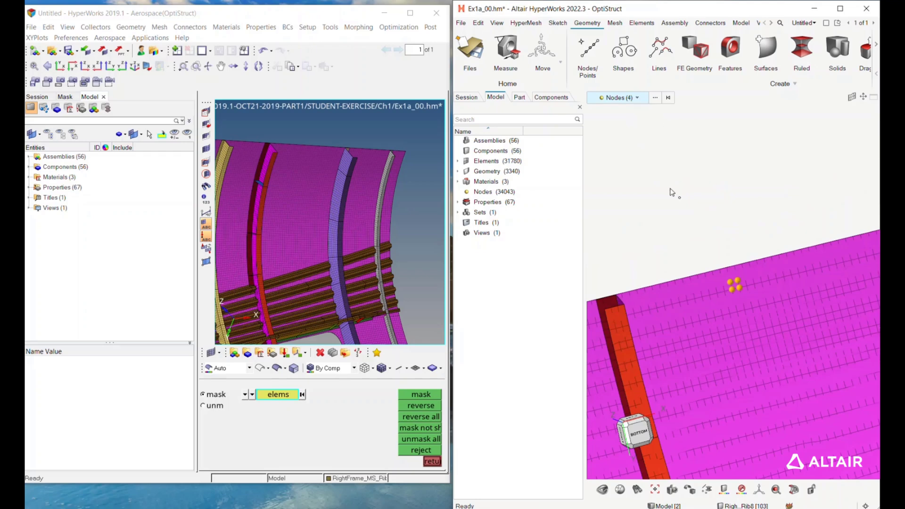
Step: Clear the node selection
left_click(686, 188)
scroll(681, 179, "down", 1)
scroll(681, 180, "up", 5)
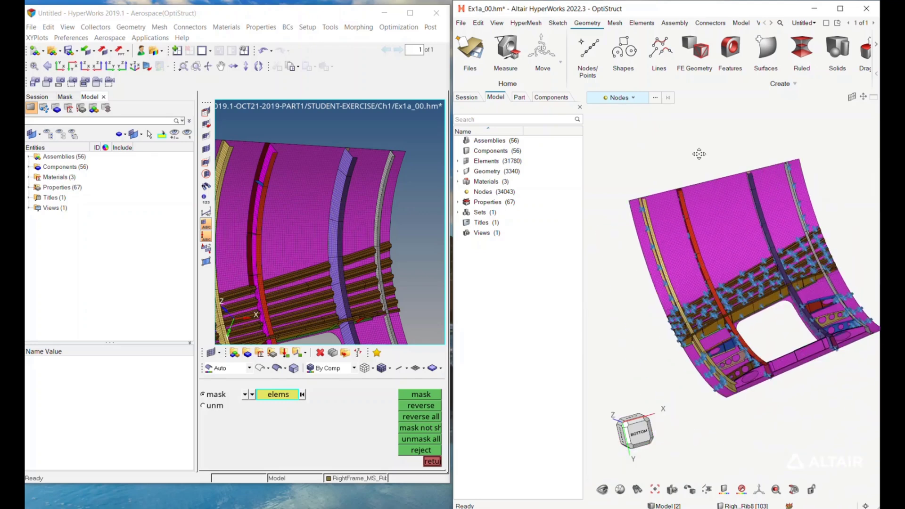
middle_click_drag(677, 150, 687, 175)
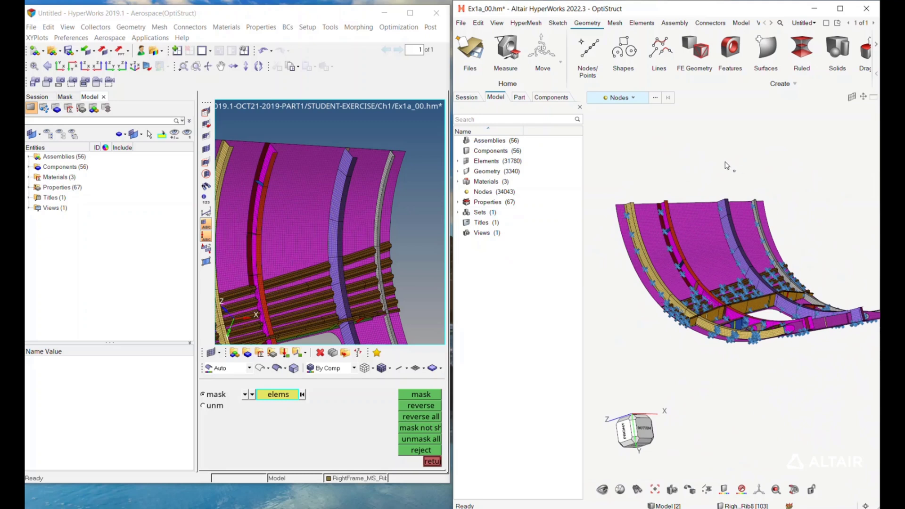
right_click_drag(719, 166, 700, 198)
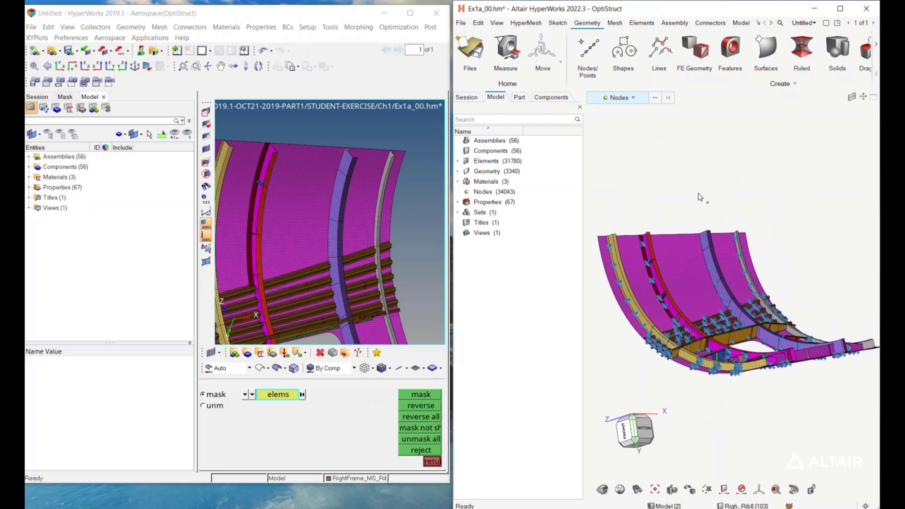